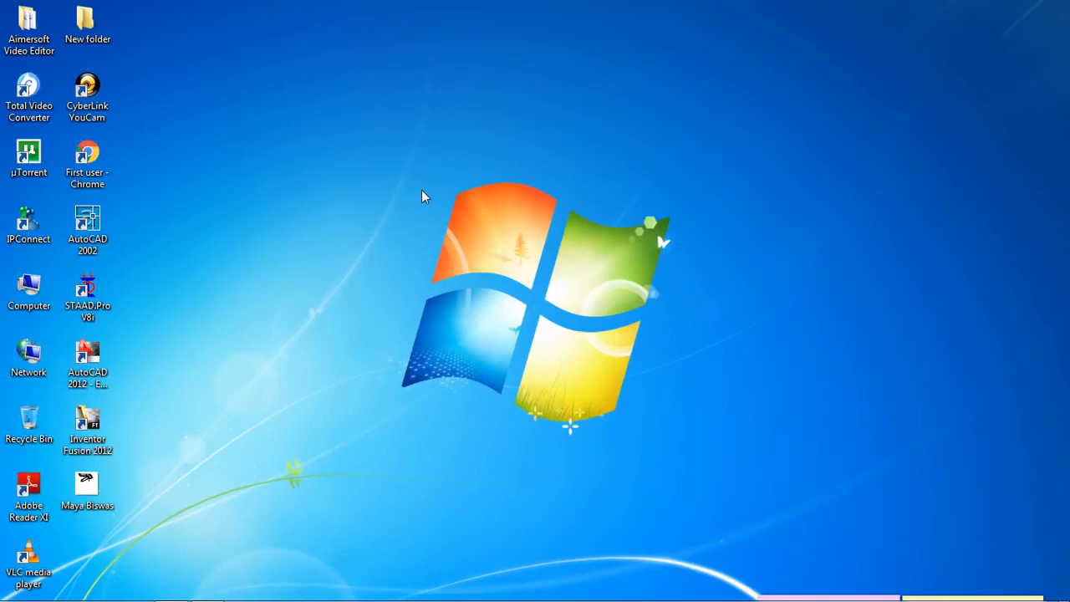
# Open the recent All Loads model in STAAD.Pro and add a Perform Analysis command to it
pyautogui.doubleClick(115, 299)
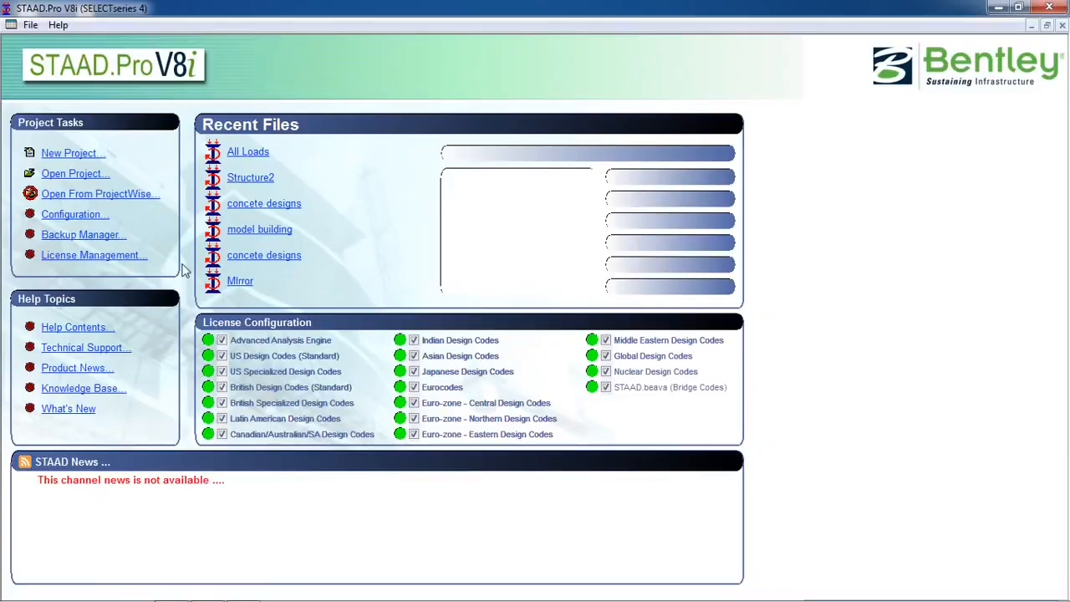
pyautogui.click(248, 152)
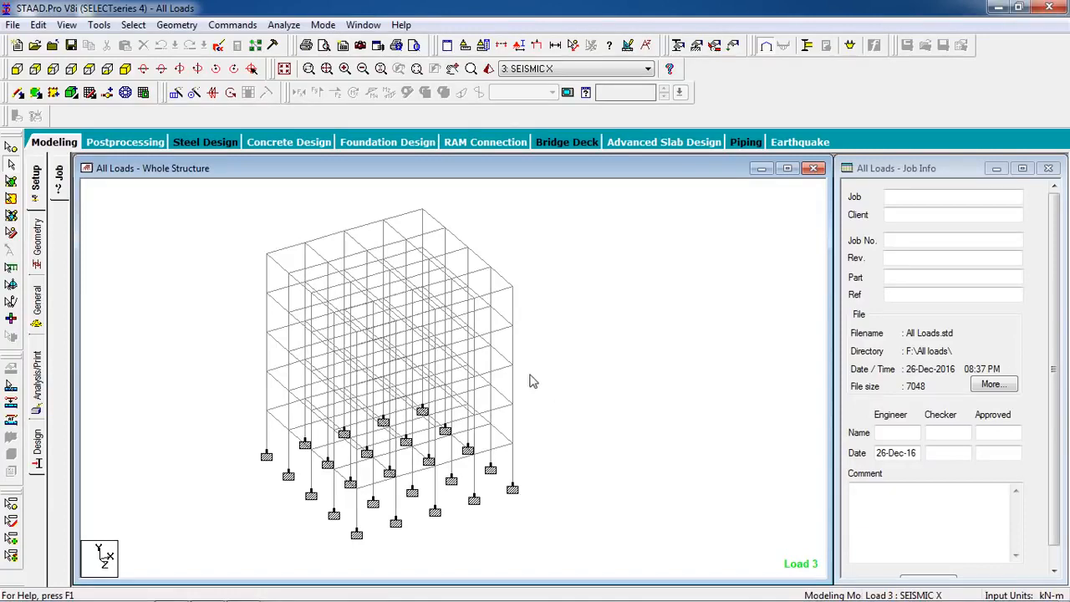
pyautogui.click(228, 26)
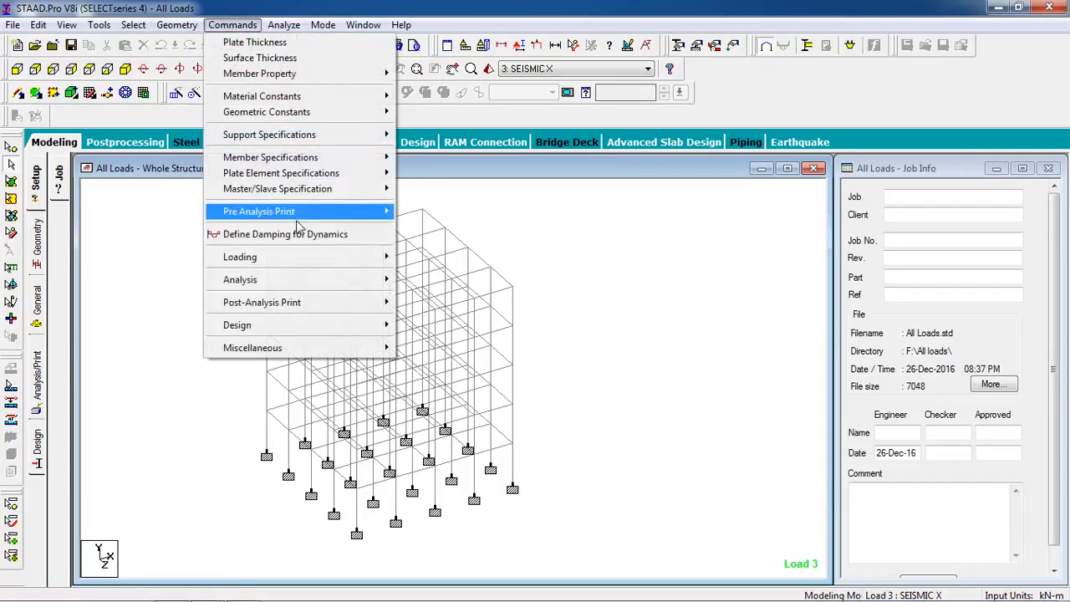
pyautogui.moveTo(314, 279)
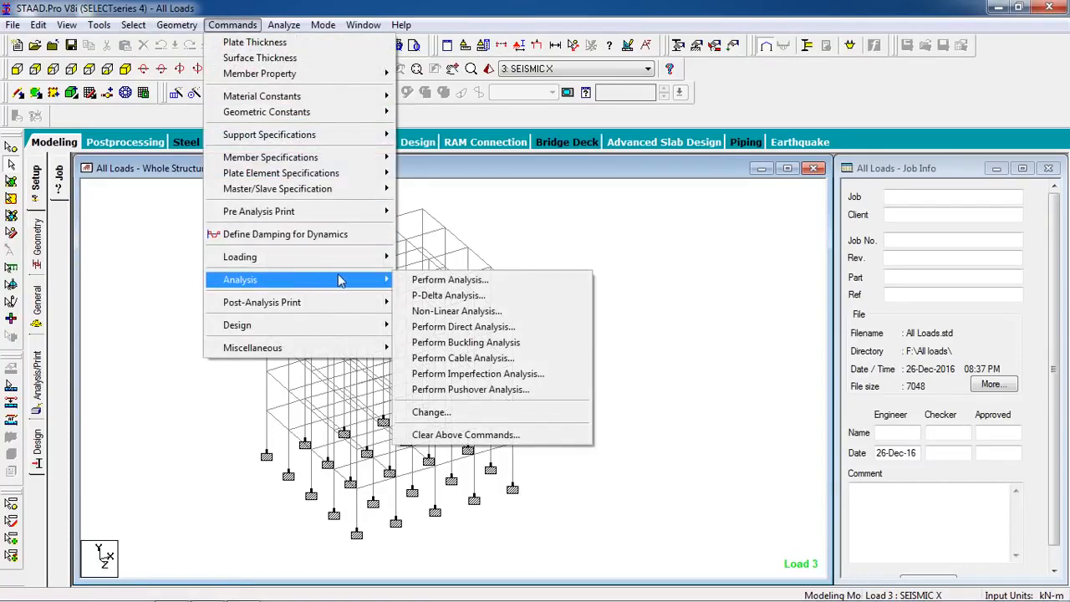
pyautogui.click(418, 280)
pyautogui.click(471, 396)
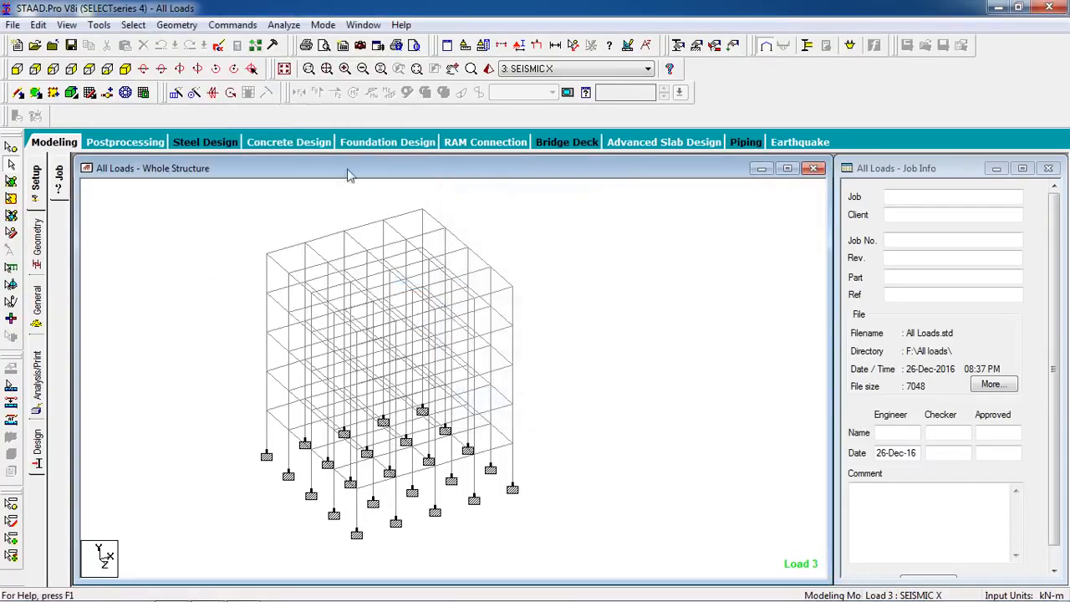
# Run the structural analysis, check the error and warning summary, and stay in modeling mode
pyautogui.click(283, 24)
pyautogui.click(293, 40)
pyautogui.click(438, 329)
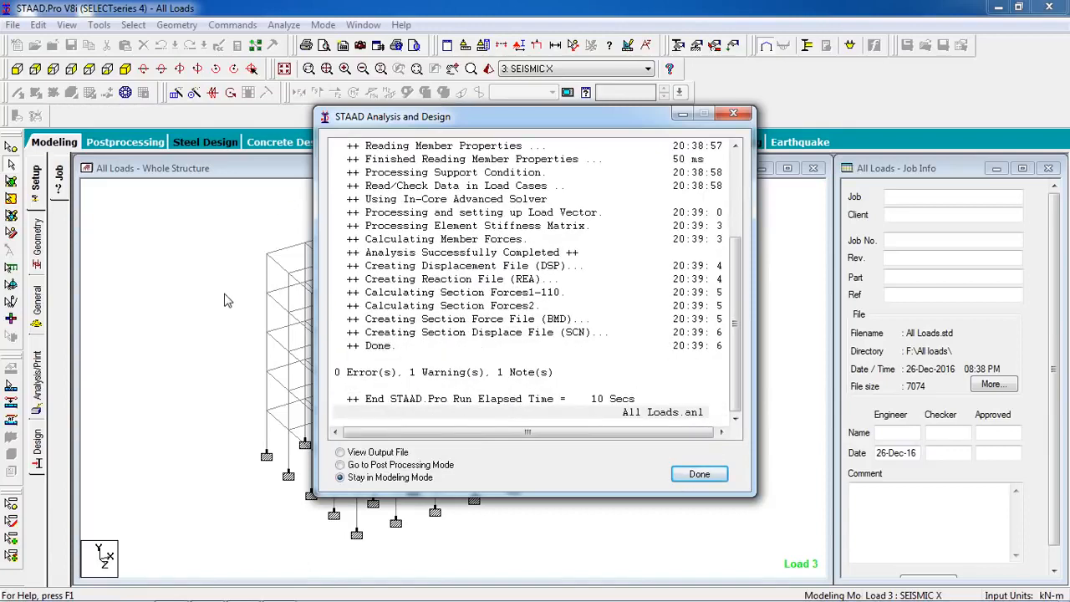
pyautogui.click(447, 372)
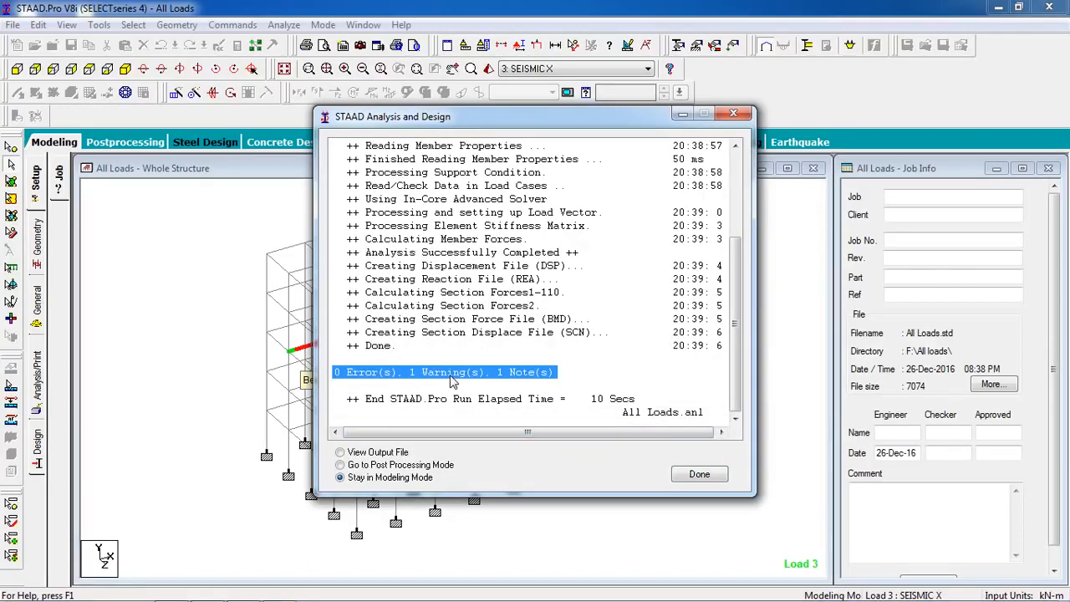
pyautogui.click(441, 346)
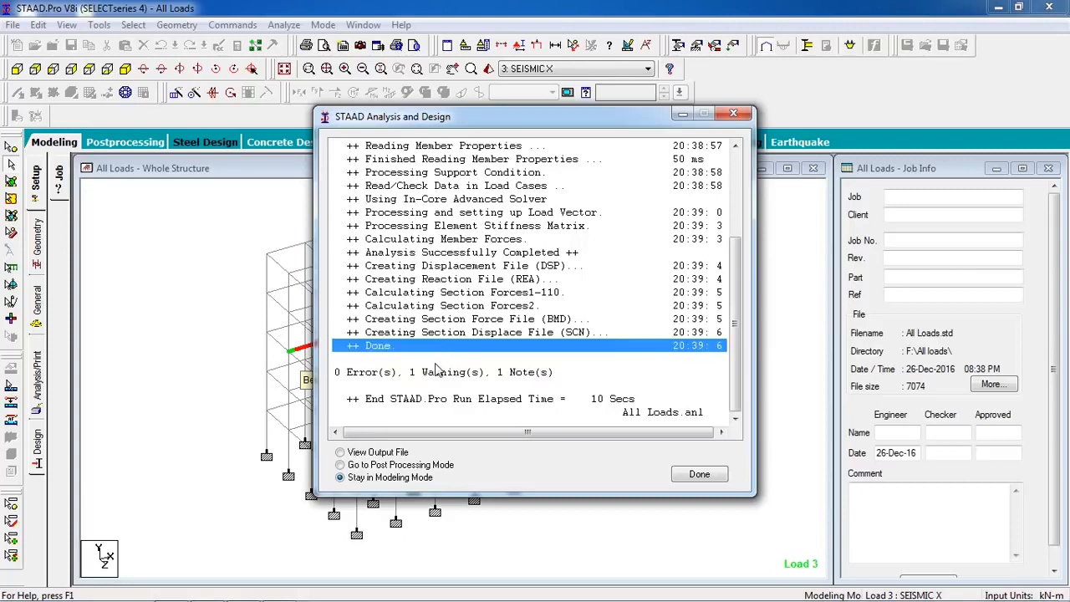
pyautogui.click(435, 375)
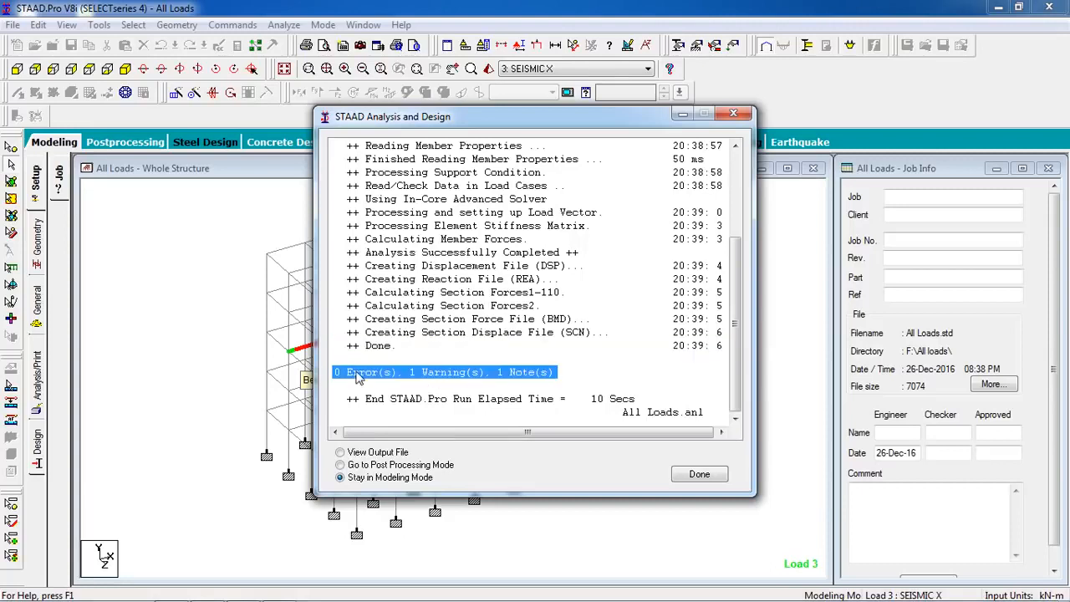
pyautogui.click(692, 475)
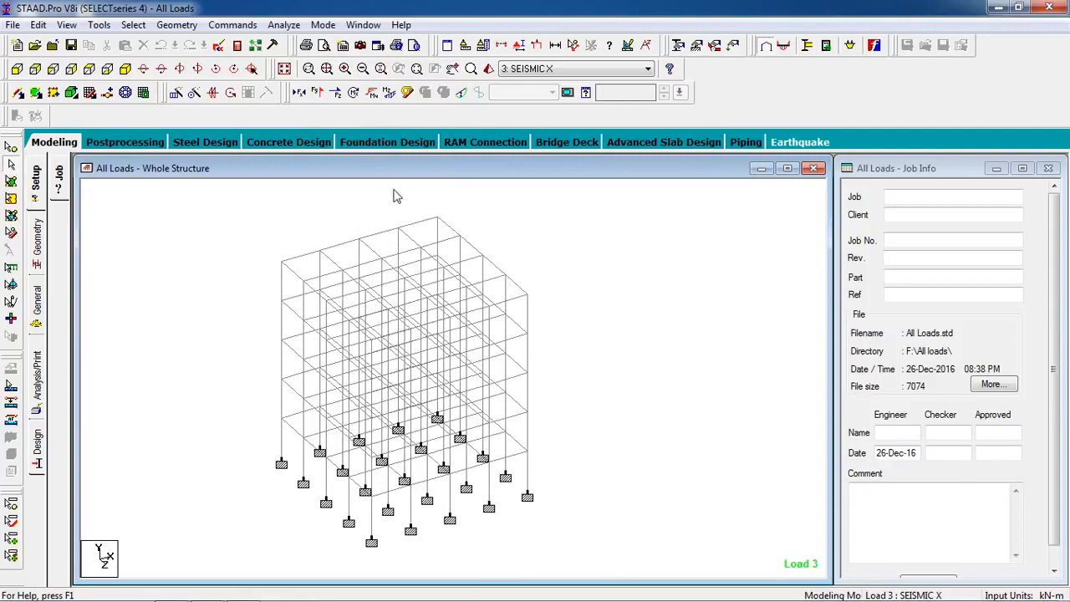
# Set up the foundation design with all supports and all load cases included, and send it to STAAD.foundation
pyautogui.click(372, 144)
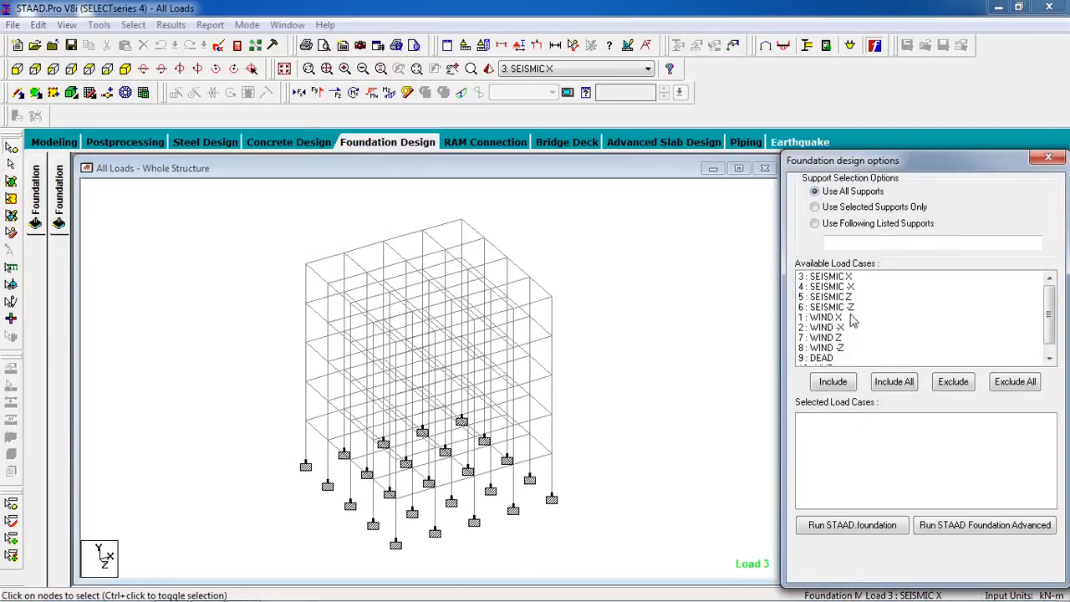
pyautogui.click(841, 195)
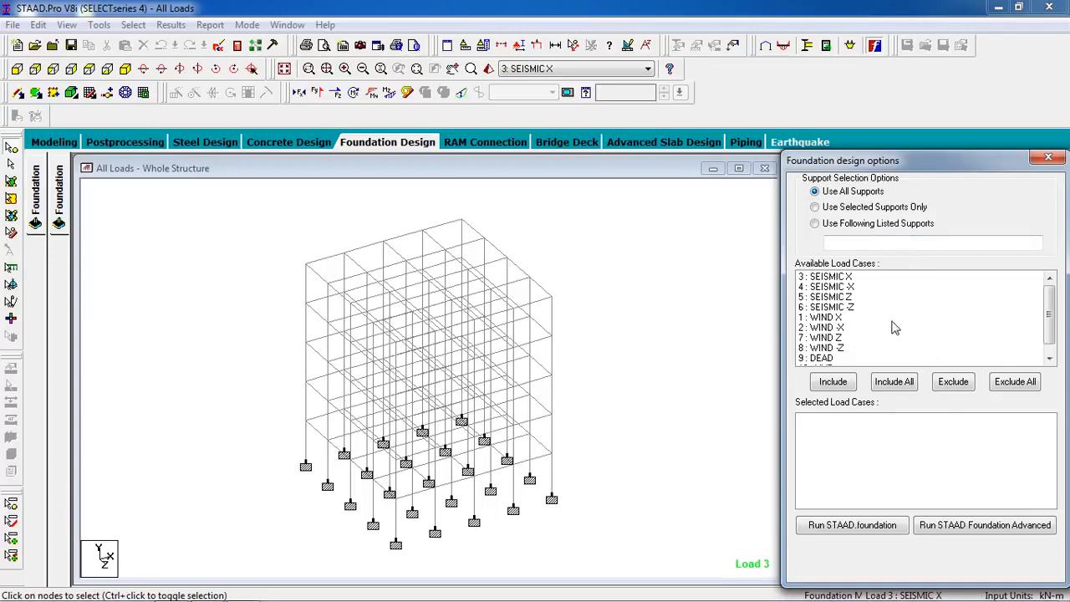
pyautogui.click(1050, 358)
pyautogui.scroll(1, 936, 318)
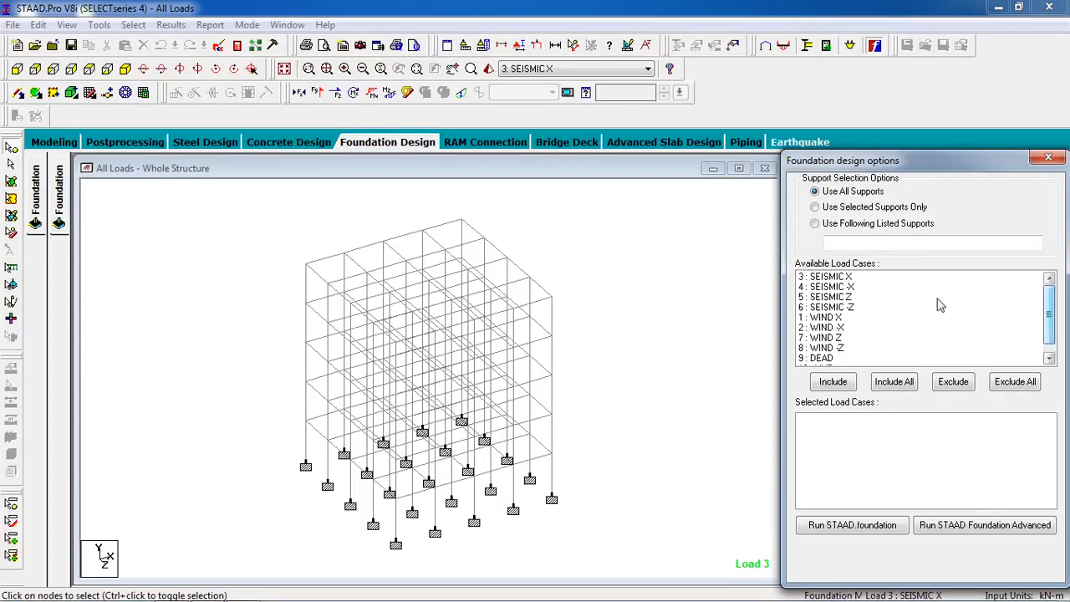
pyautogui.click(894, 383)
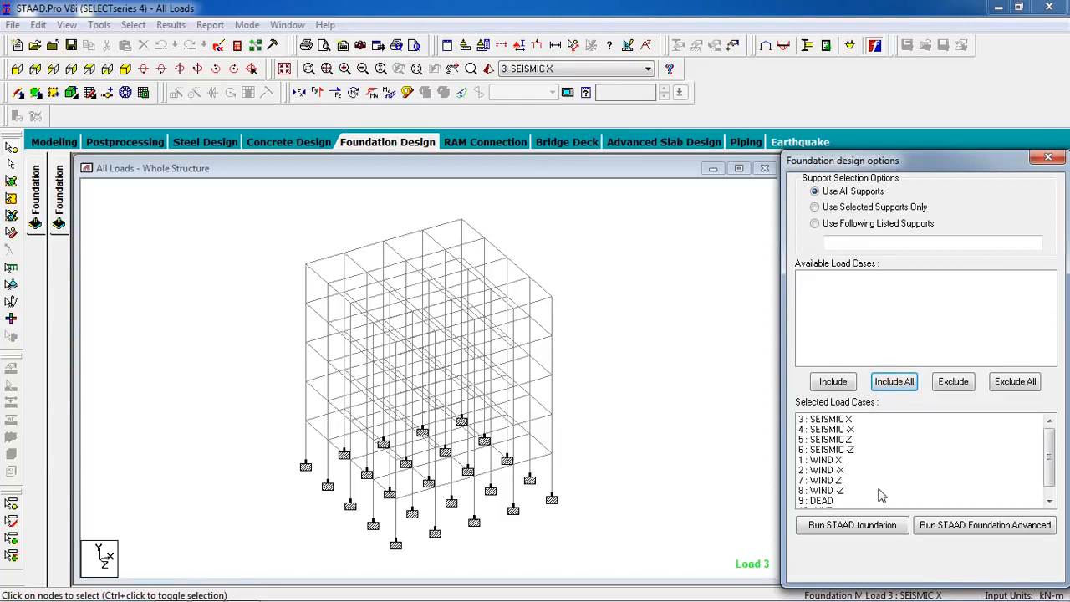
pyautogui.click(819, 526)
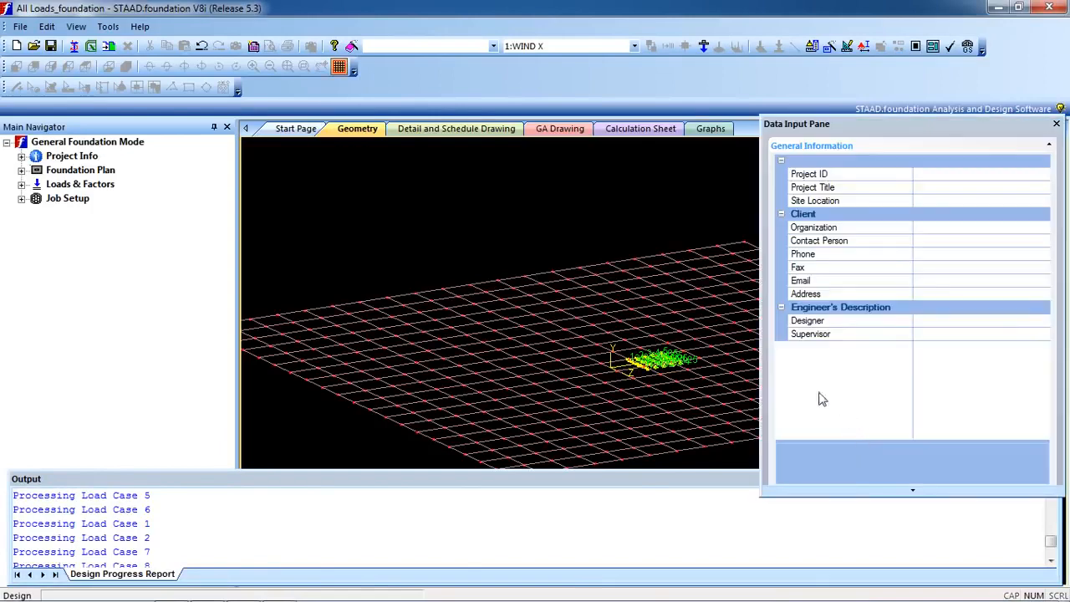
pyautogui.scroll(5, 585, 381)
pyautogui.scroll(5, 613, 358)
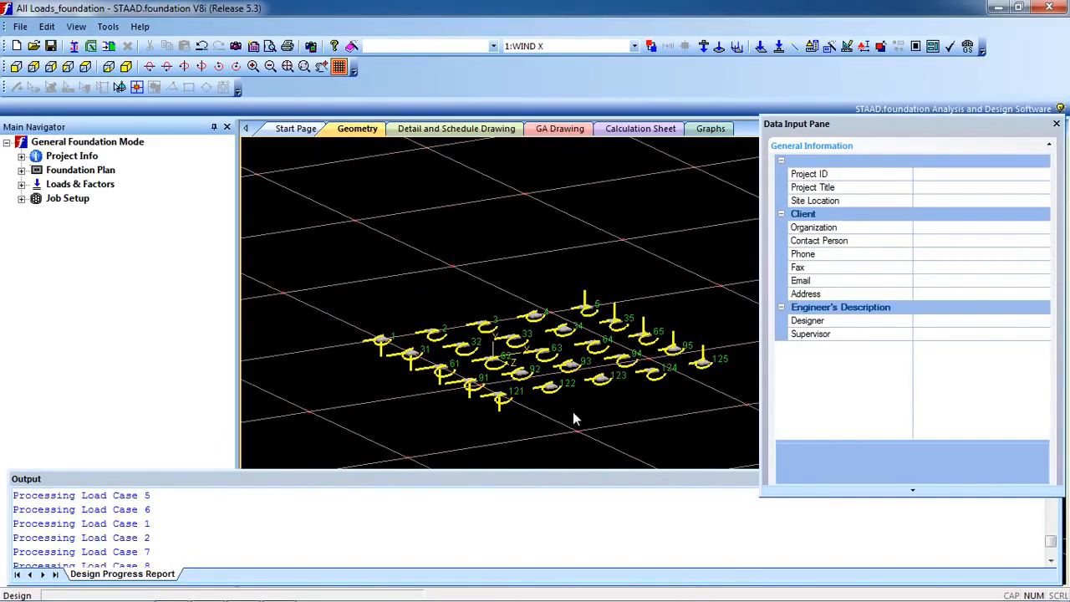
pyautogui.scroll(-5, 573, 415)
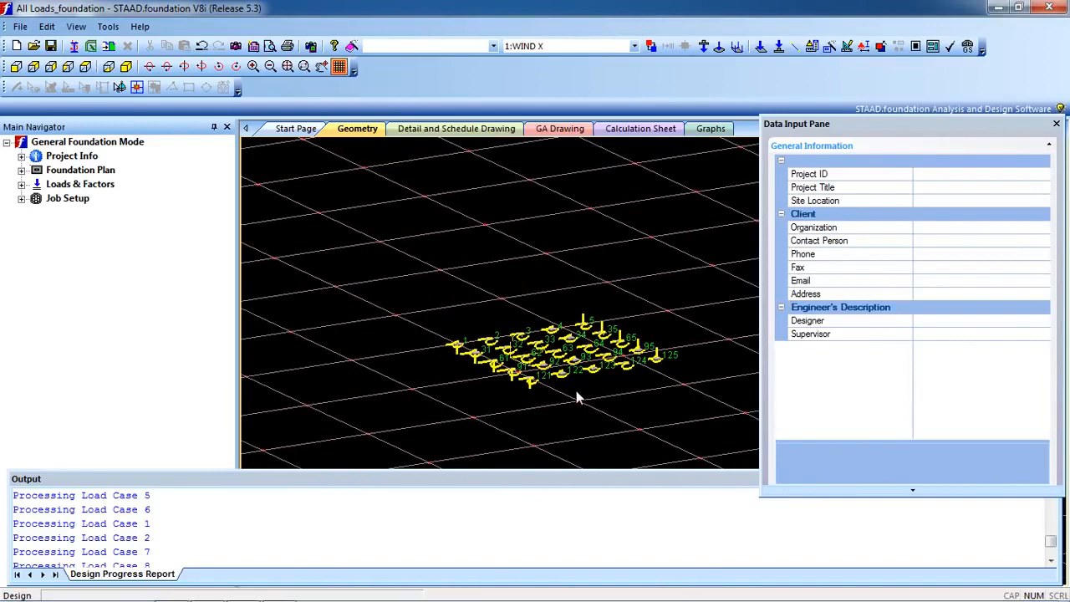
pyautogui.scroll(-1, 551, 386)
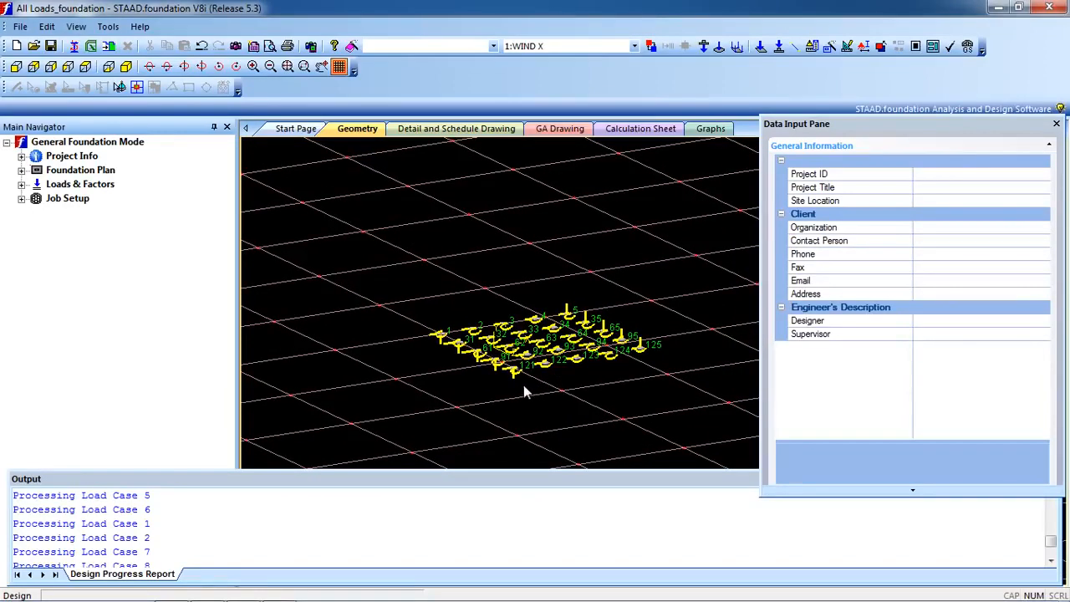
pyautogui.moveTo(524, 387); pyautogui.dragTo(463, 386, button='middle')
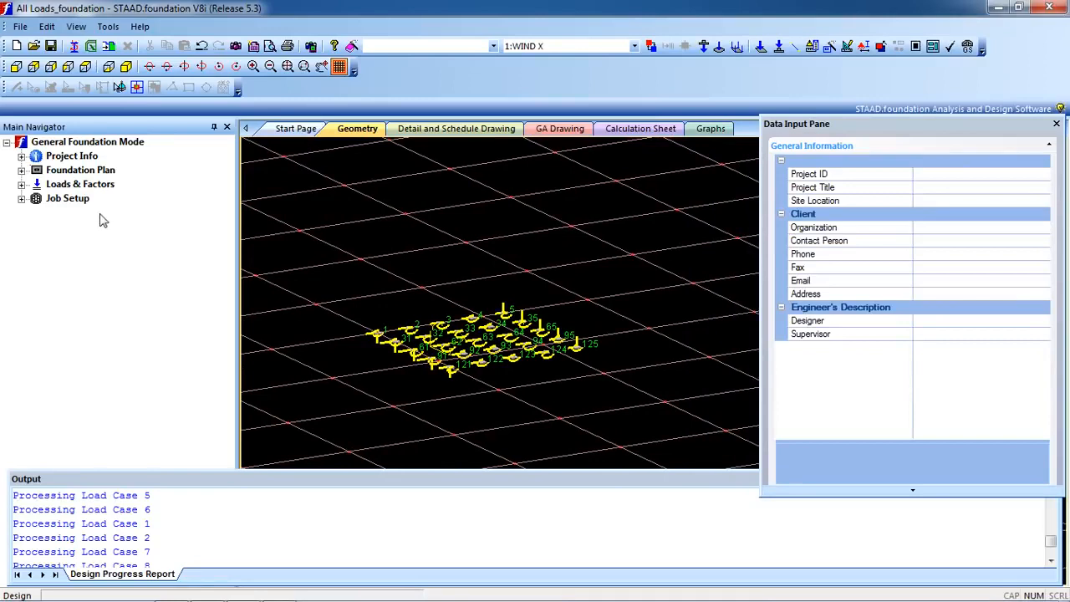
# Start generating load combinations under Loads & Factors and set the load combination table to INDIAN
pyautogui.click(77, 185)
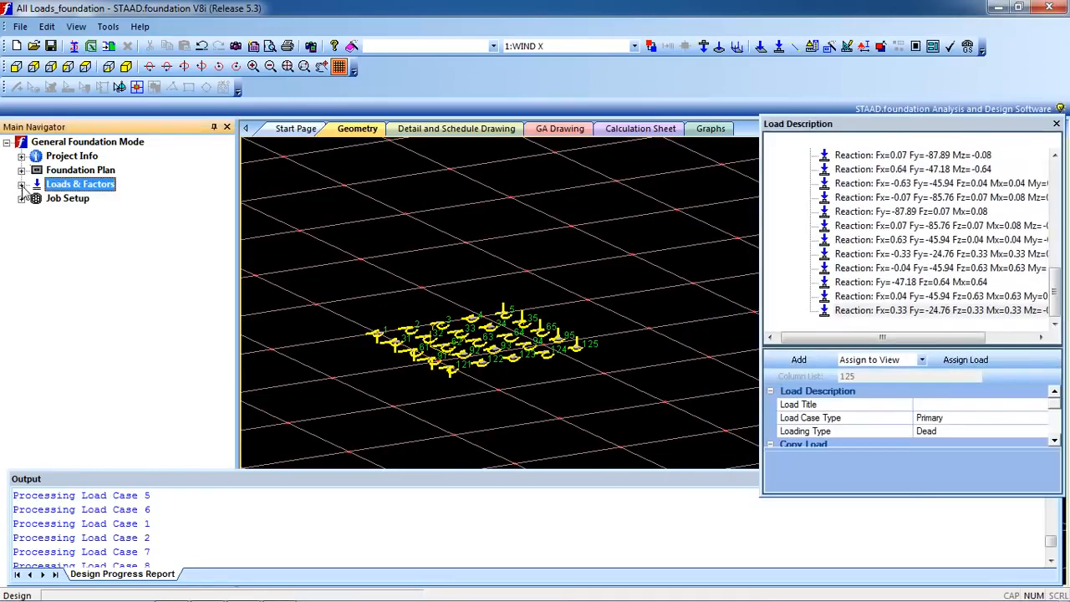
pyautogui.click(21, 185)
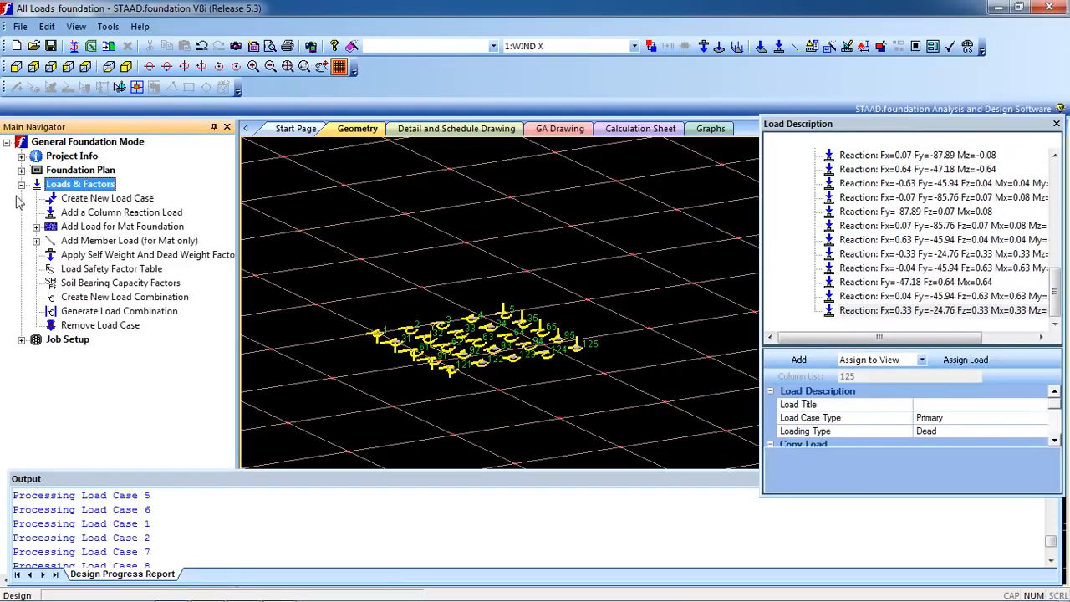
pyautogui.click(94, 312)
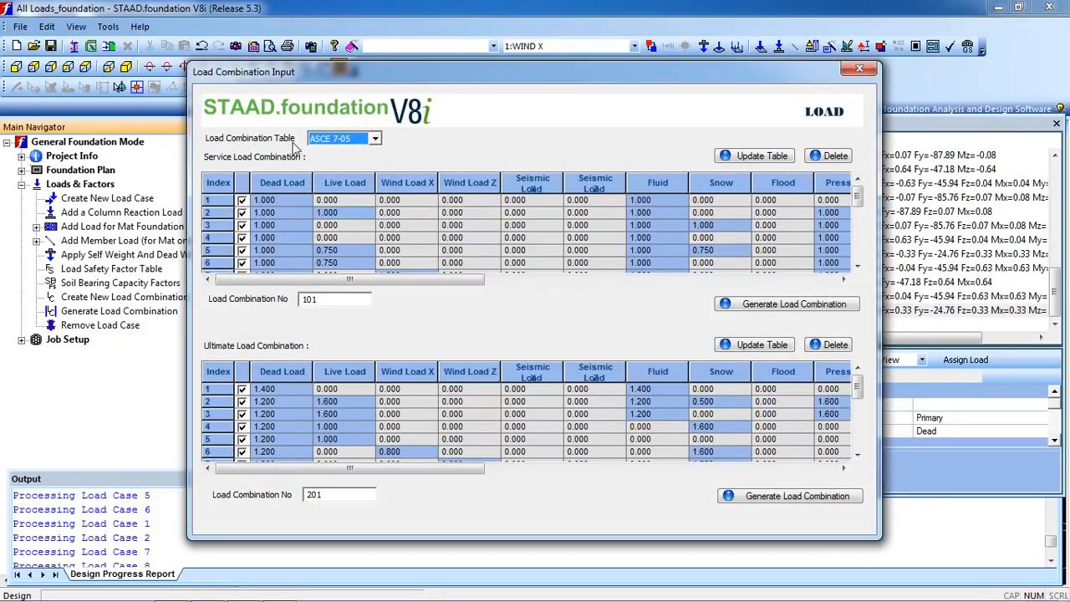
pyautogui.click(368, 139)
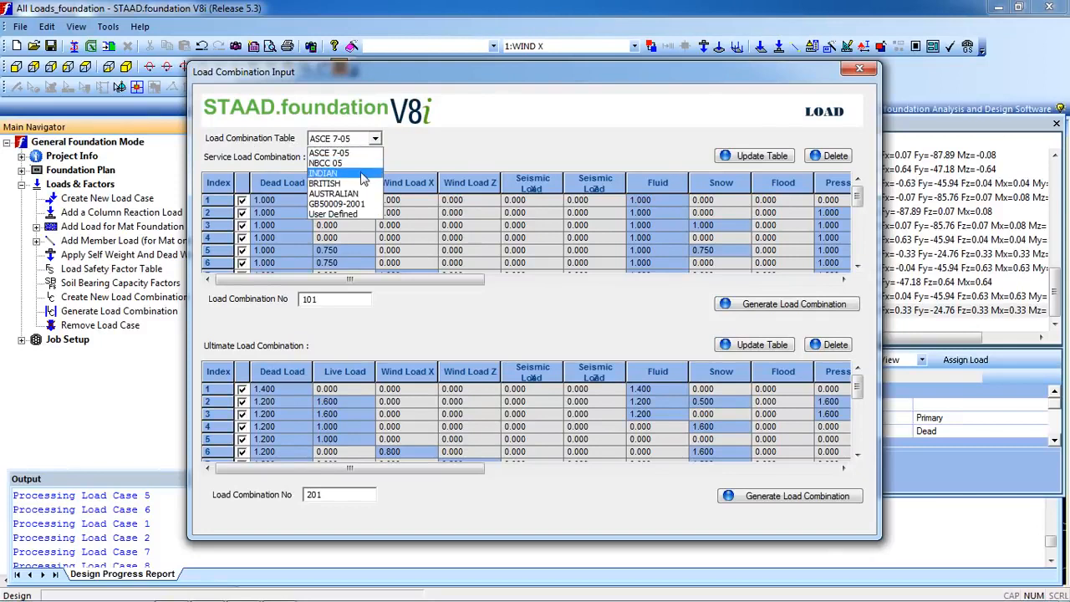
pyautogui.click(361, 174)
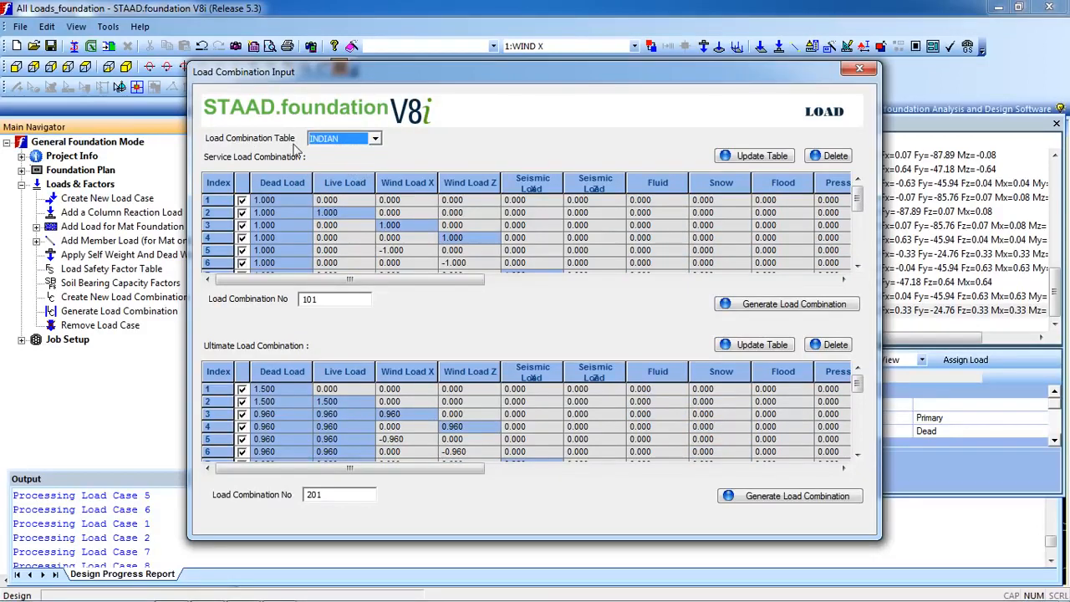
pyautogui.click(344, 143)
pyautogui.click(343, 147)
# Generate the service load combinations from number 101 and the ultimate ones from number 201, and close the Load Combination Input dialog
pyautogui.click(767, 307)
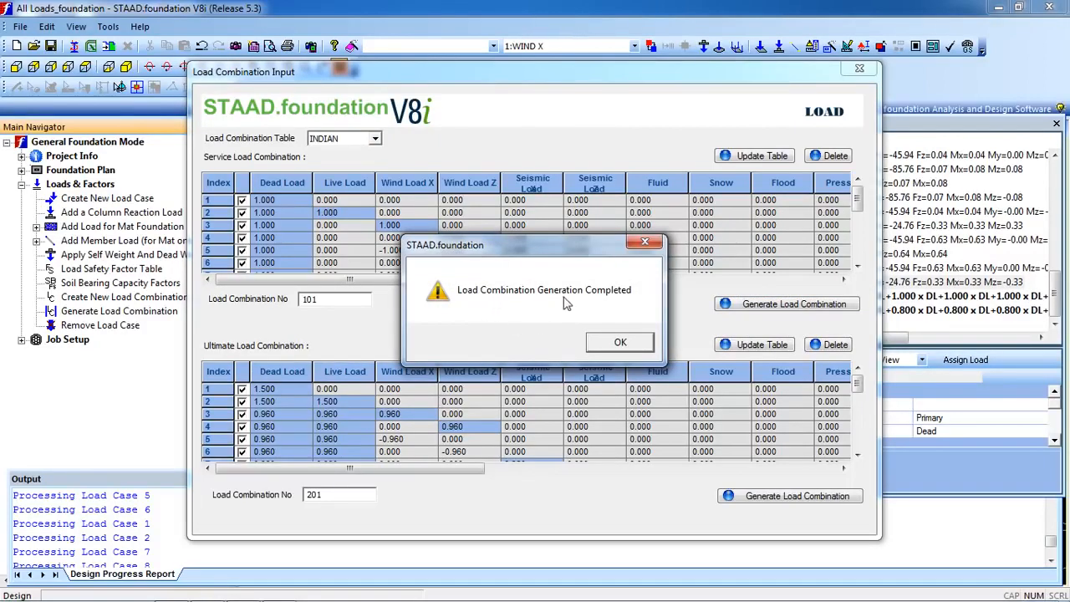
pyautogui.click(600, 345)
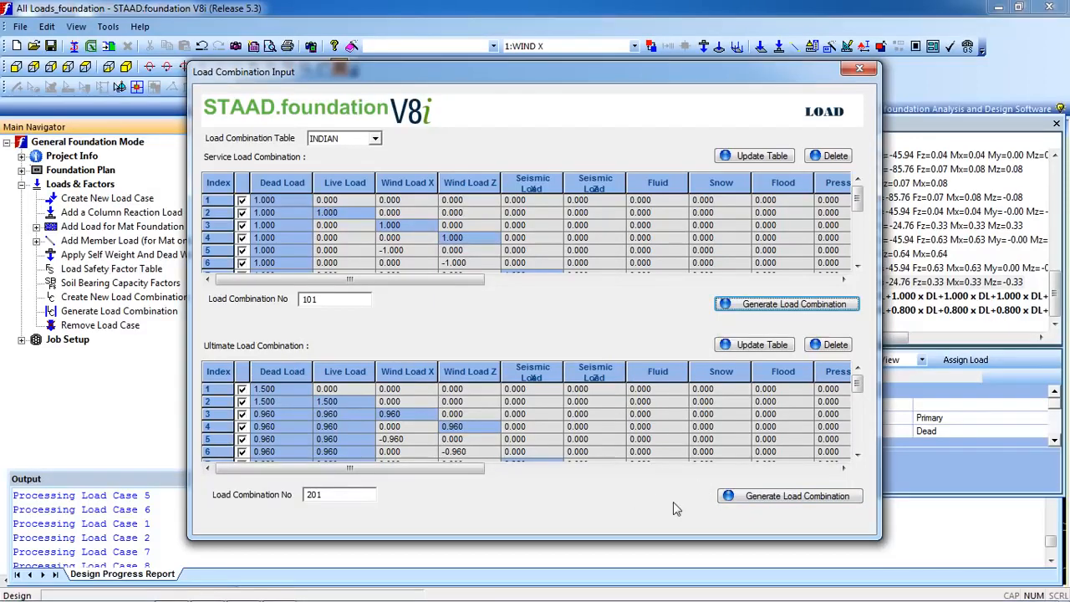
pyautogui.click(755, 498)
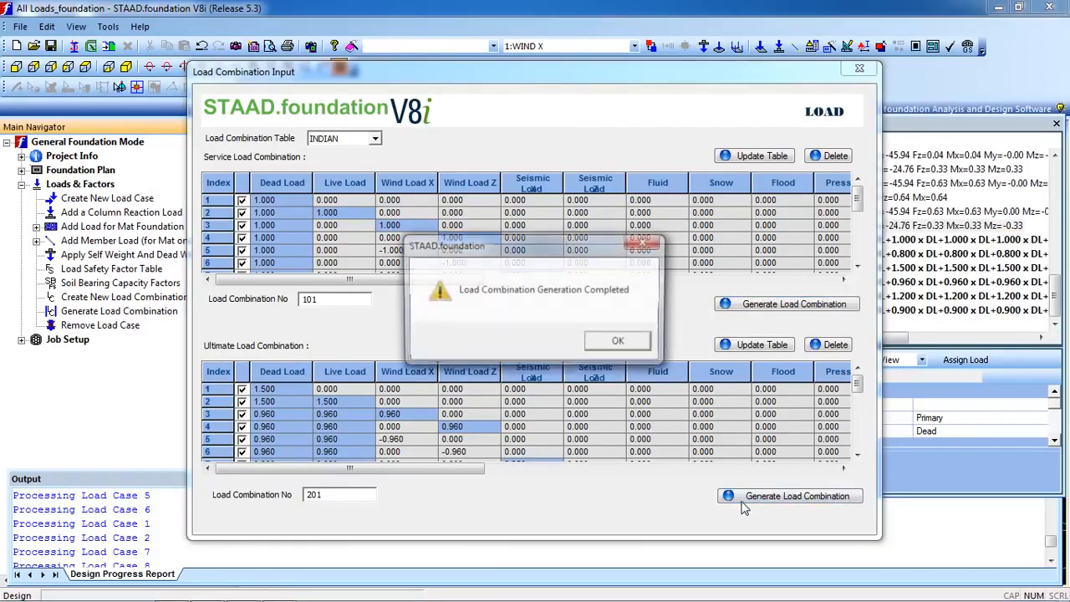
pyautogui.click(618, 343)
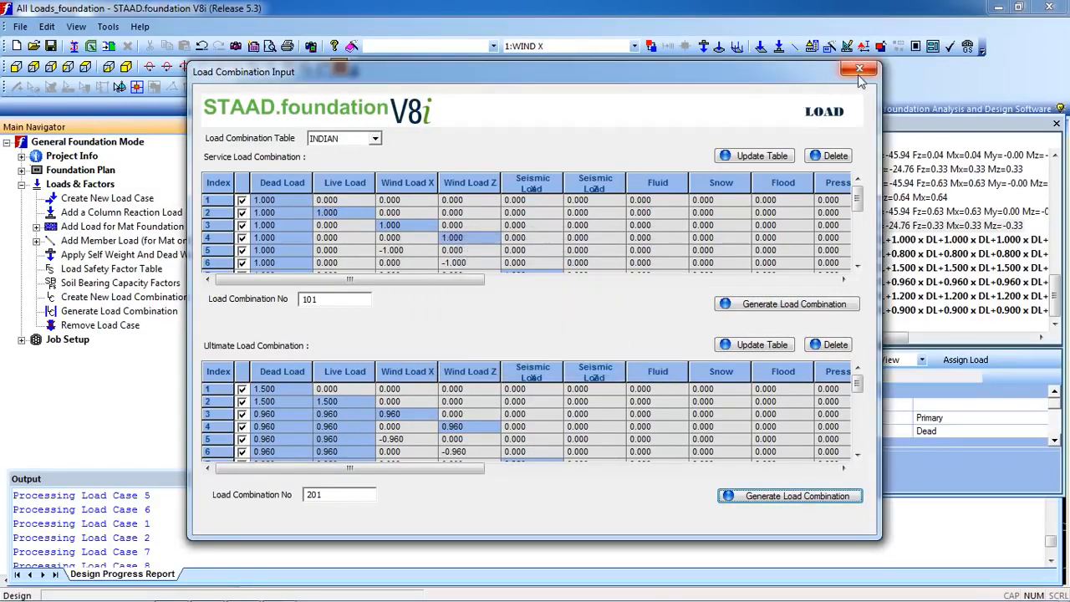
pyautogui.click(859, 70)
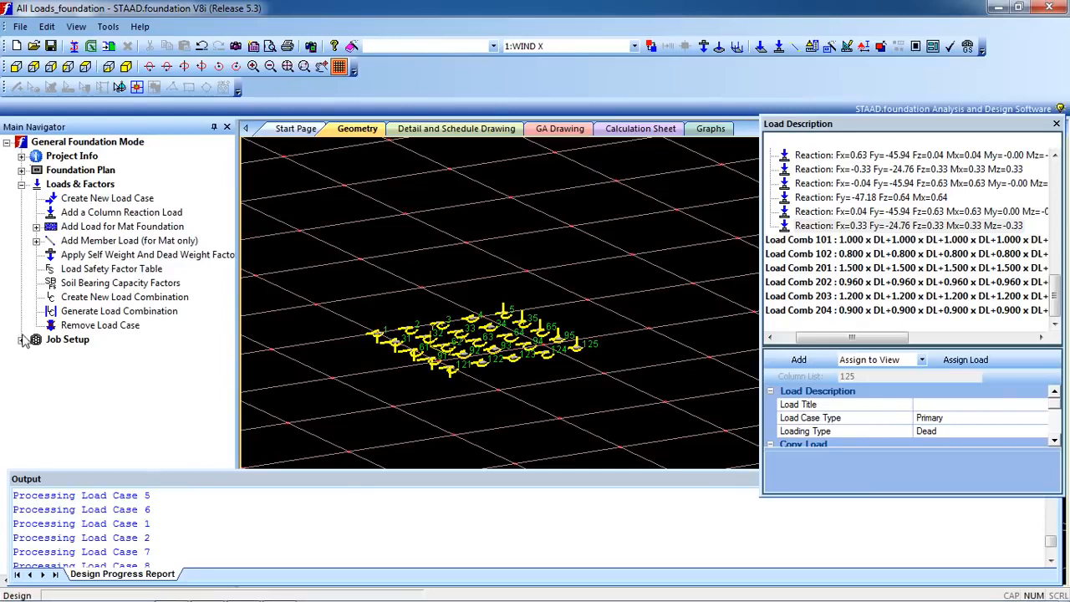
# Start a new job under Job Setup, name it Pile Foundation, and set its job type to Pile Cap
pyautogui.click(49, 345)
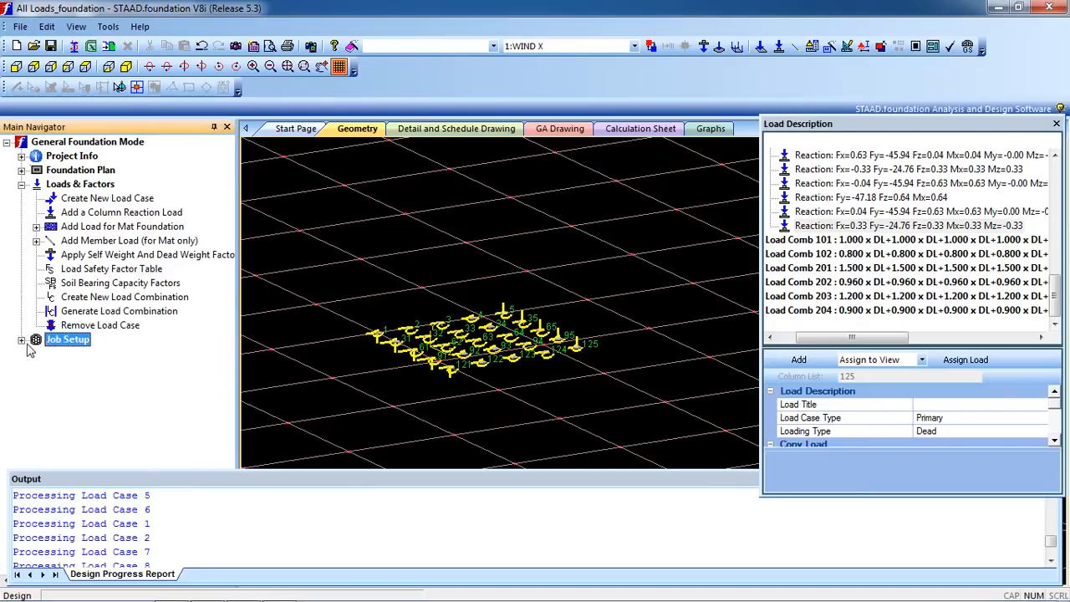
pyautogui.click(22, 340)
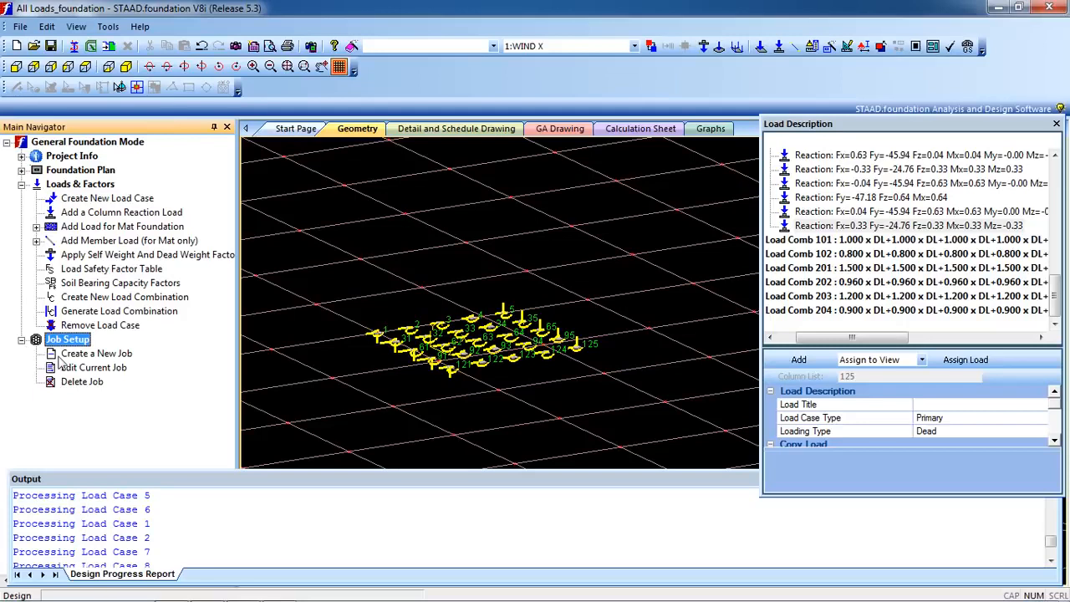
pyautogui.click(84, 356)
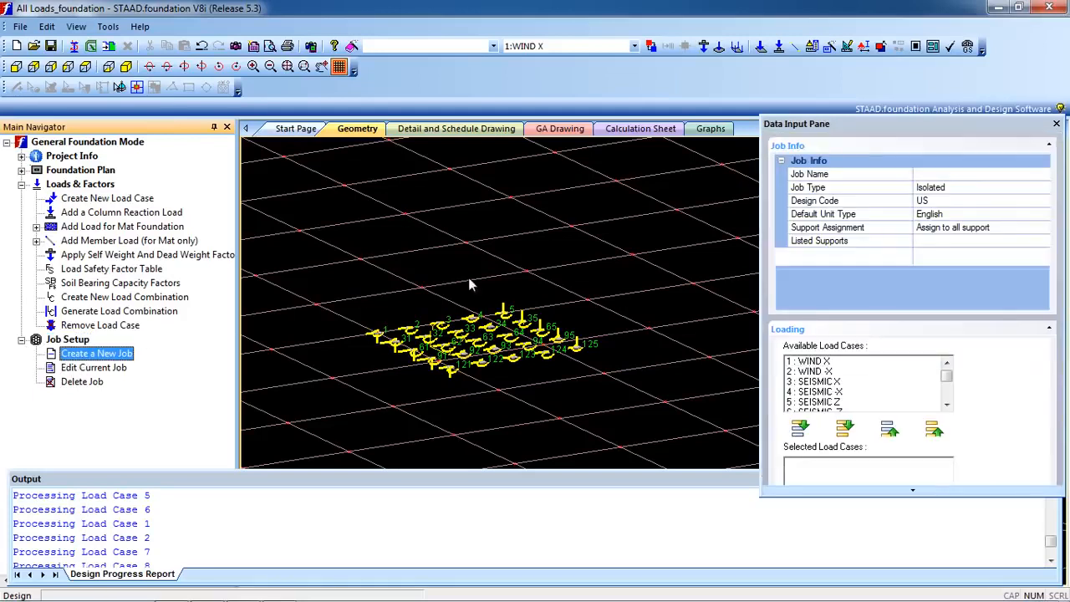
pyautogui.click(927, 175)
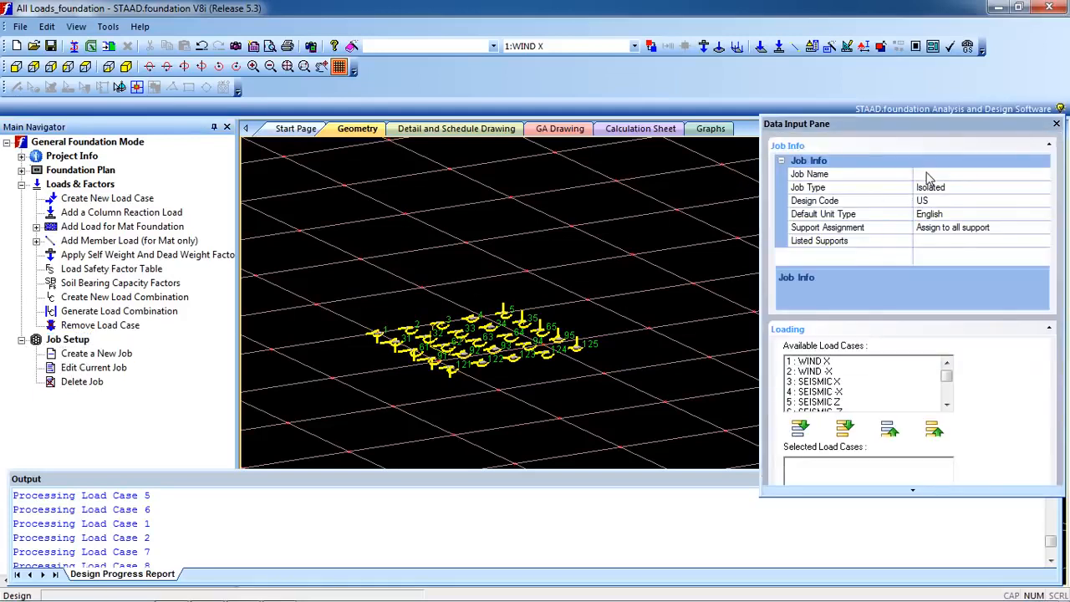
pyautogui.click(928, 176)
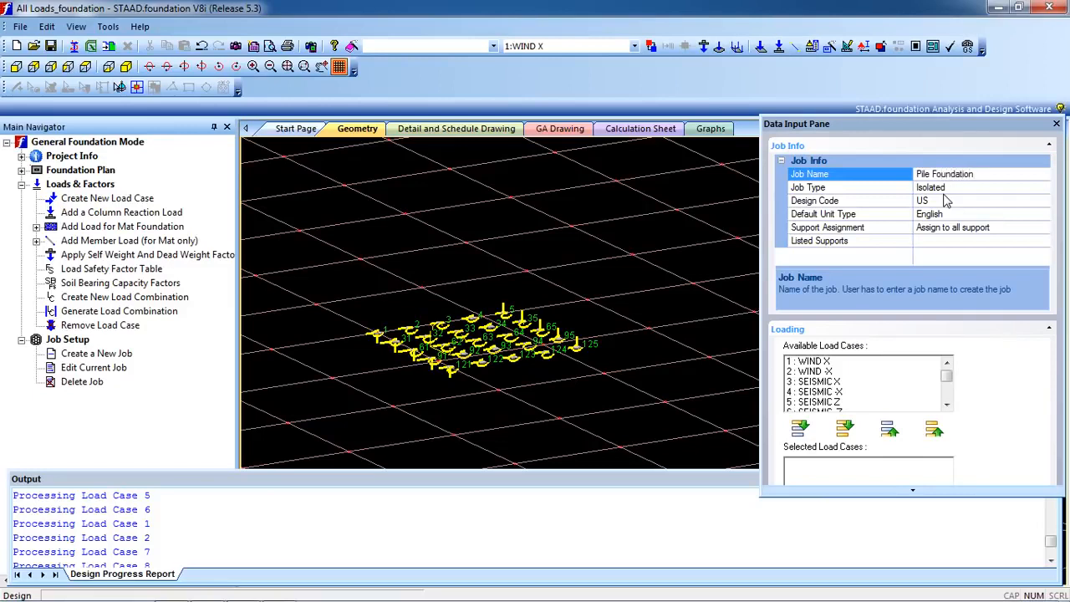
pyautogui.click(1018, 192)
pyautogui.click(1043, 188)
pyautogui.click(1018, 214)
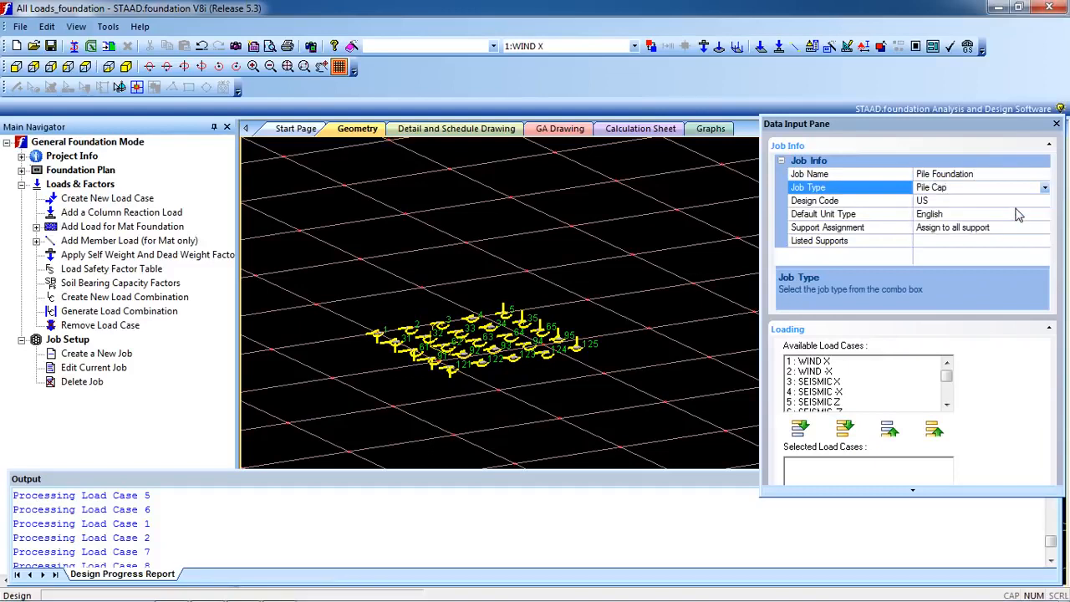
# Set the Pile Foundation job's design code to Indian and its default unit type to SI
pyautogui.click(1032, 204)
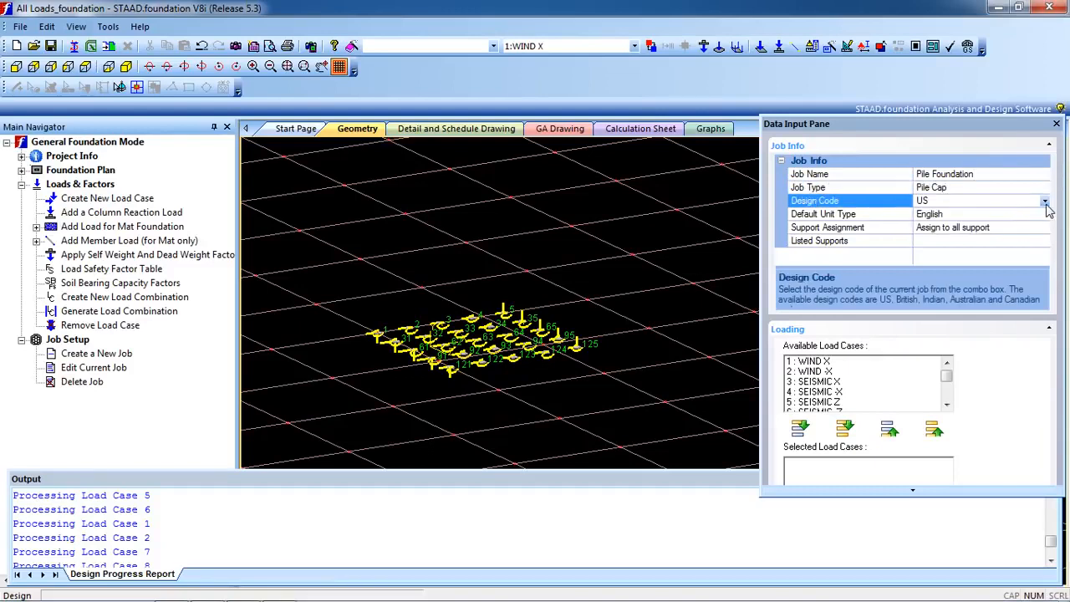
pyautogui.click(1045, 202)
pyautogui.click(1022, 231)
pyautogui.doubleClick(1031, 215)
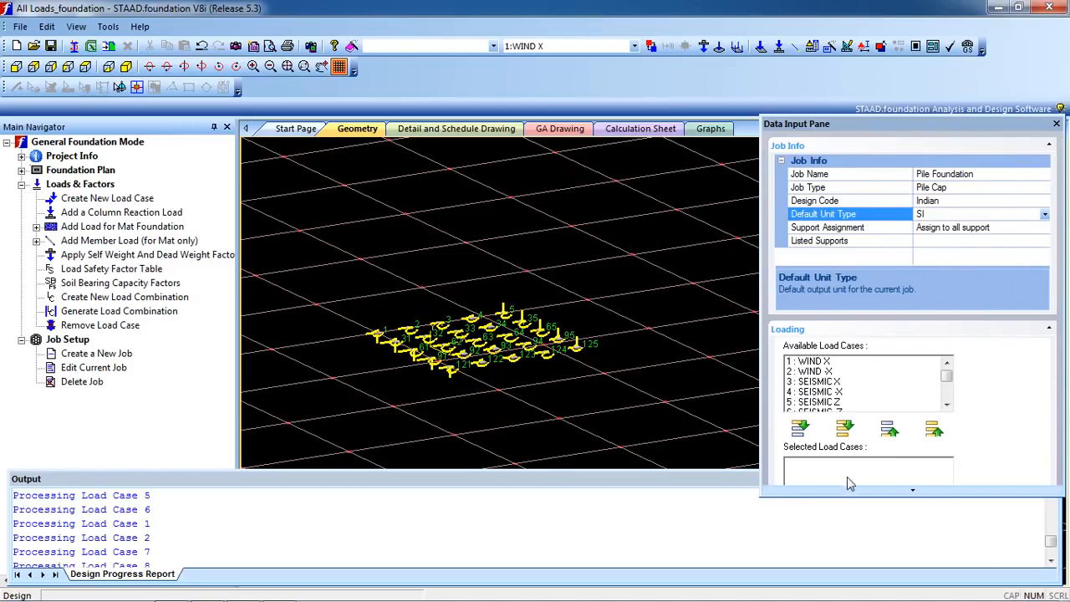
# Include load combinations 101, 102 and 201 to 204 in the job's selected load cases and create the job
pyautogui.moveTo(848, 490)
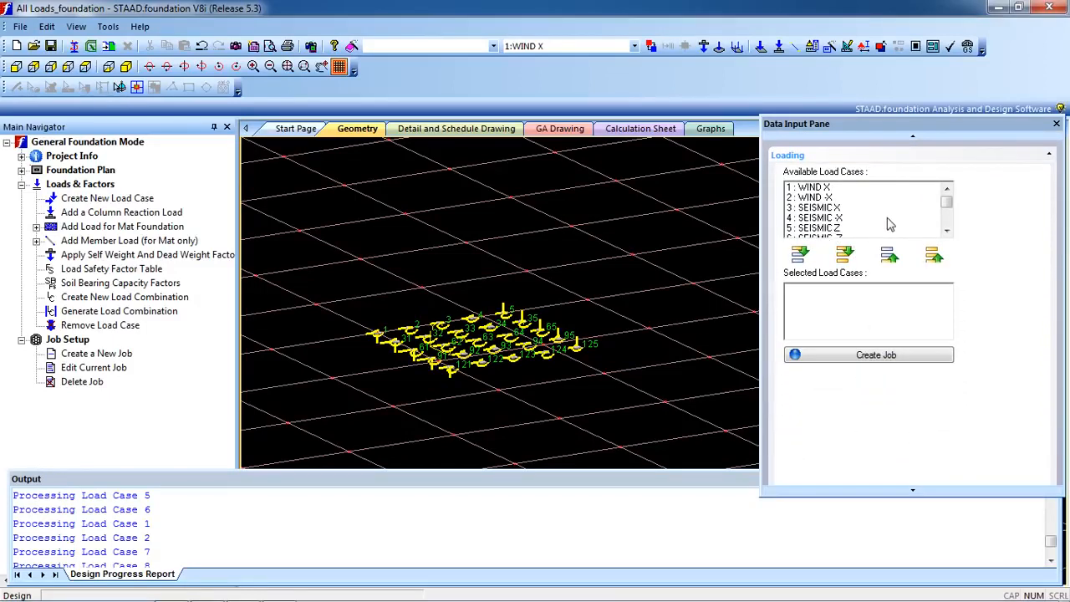
pyautogui.moveTo(945, 231); pyautogui.dragTo(946, 231)
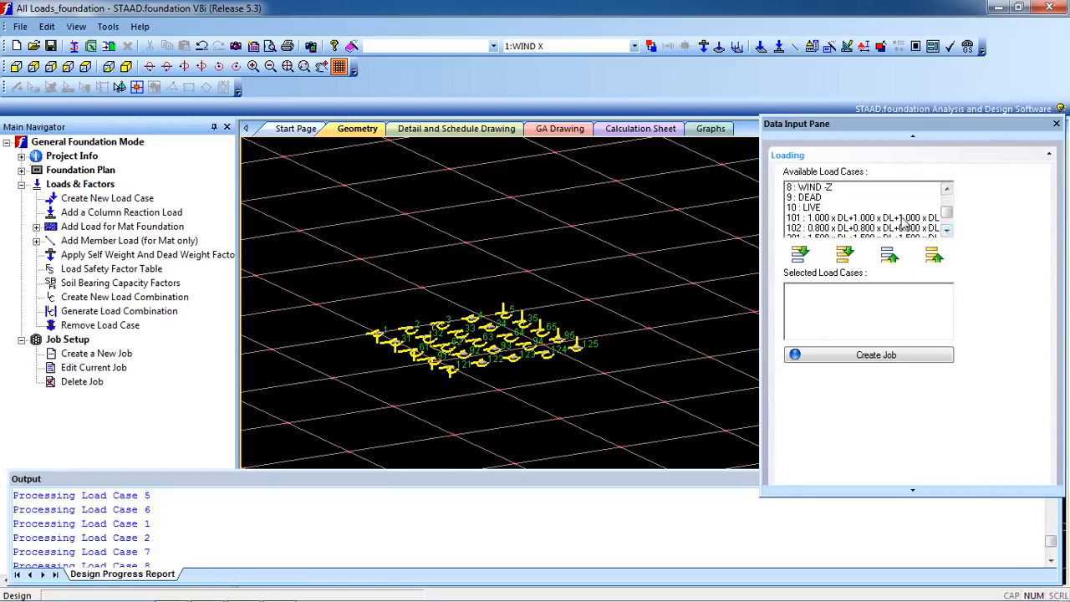
pyautogui.click(900, 218)
pyautogui.keyDown('ctrl'); pyautogui.click(897, 226); pyautogui.keyUp('ctrl')
pyautogui.scroll(-1, 898, 227)
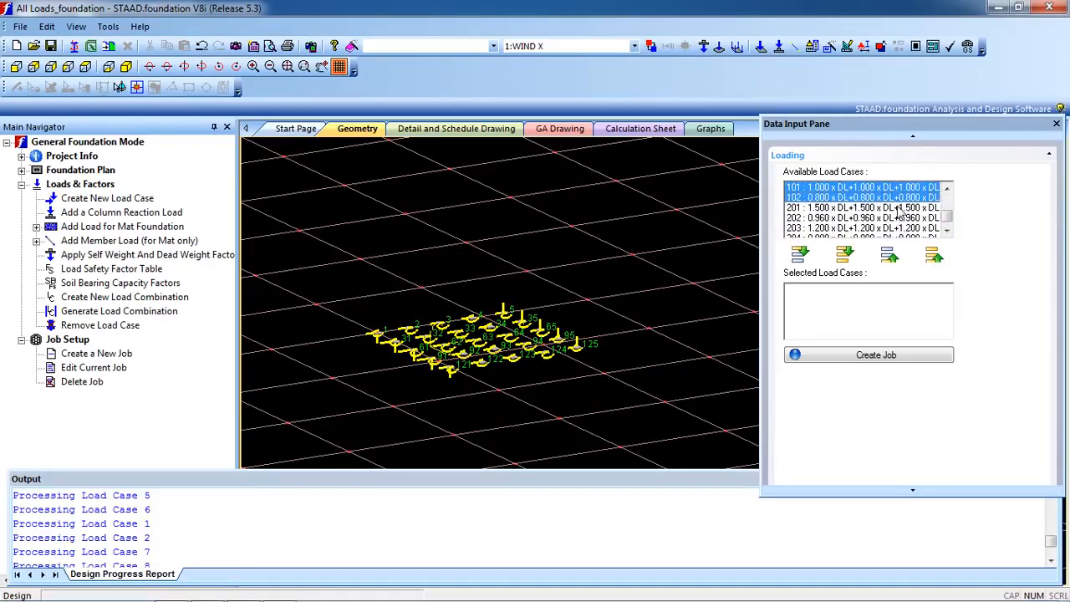
pyautogui.keyDown('ctrl'); pyautogui.click(896, 207); pyautogui.keyUp('ctrl')
pyautogui.keyDown('ctrl'); pyautogui.click(896, 217); pyautogui.keyUp('ctrl')
pyautogui.keyDown('ctrl'); pyautogui.click(893, 228); pyautogui.keyUp('ctrl')
pyautogui.keyDown('ctrl'); pyautogui.click(896, 236); pyautogui.keyUp('ctrl')
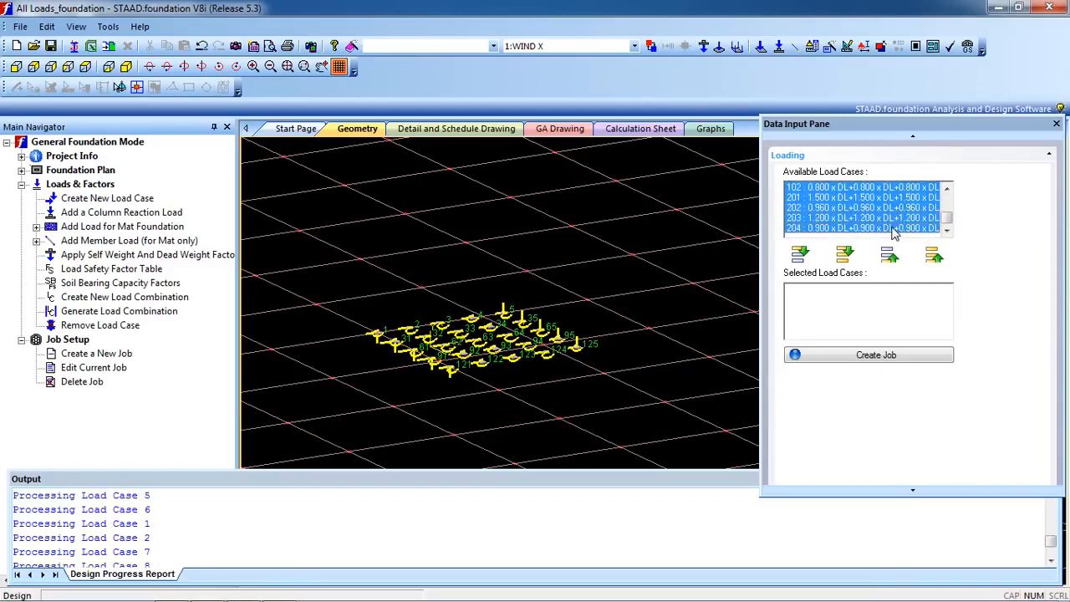
pyautogui.click(799, 254)
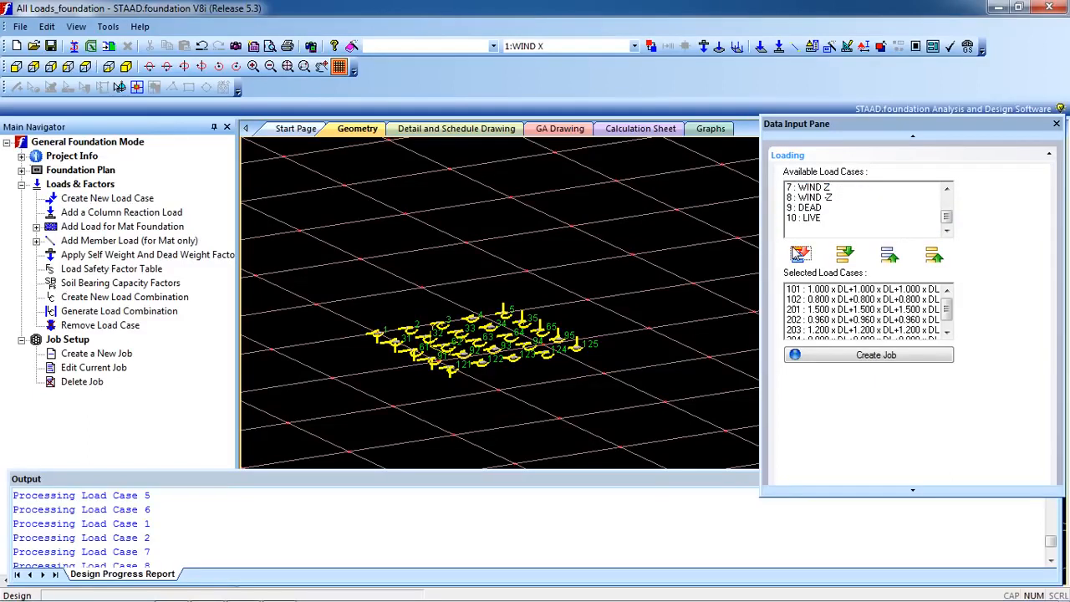
pyautogui.click(857, 356)
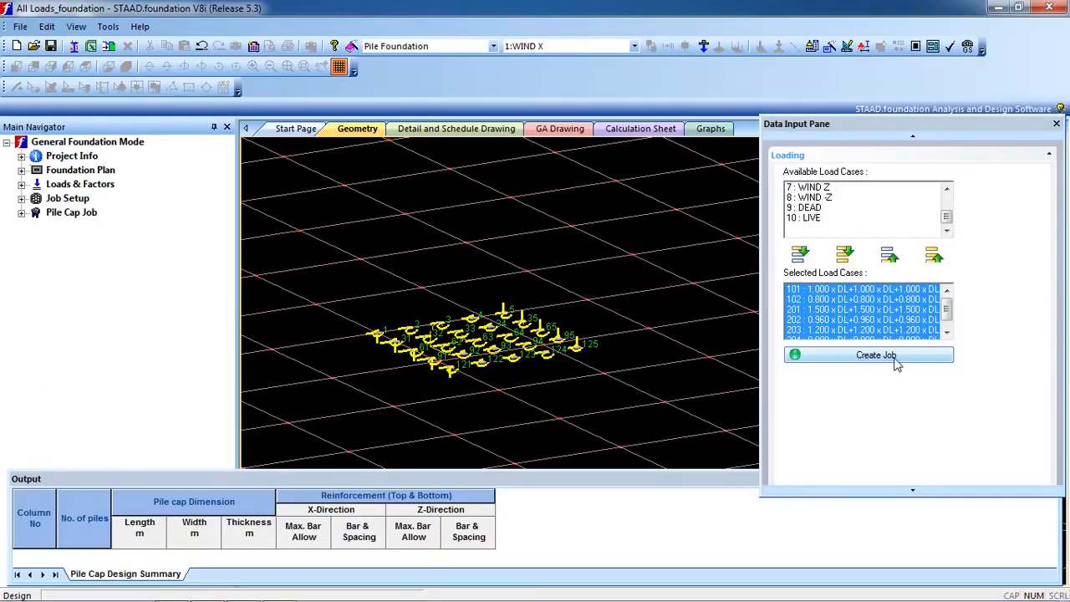
# Bring up the Pile Cap Job's design parameters and set the strength of concrete to 20 N/mm2
pyautogui.click(69, 214)
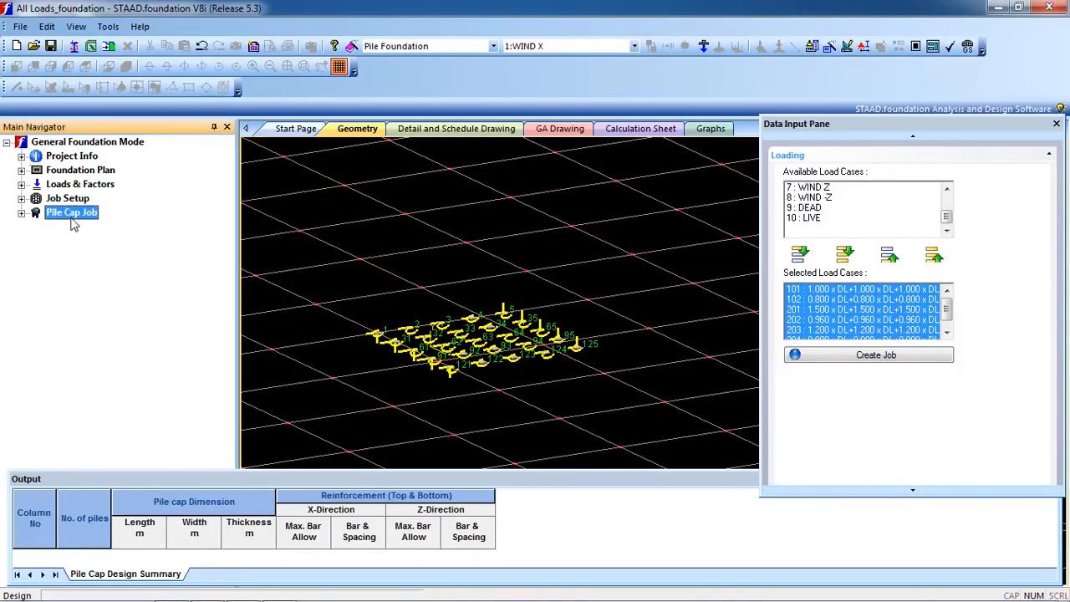
pyautogui.click(22, 213)
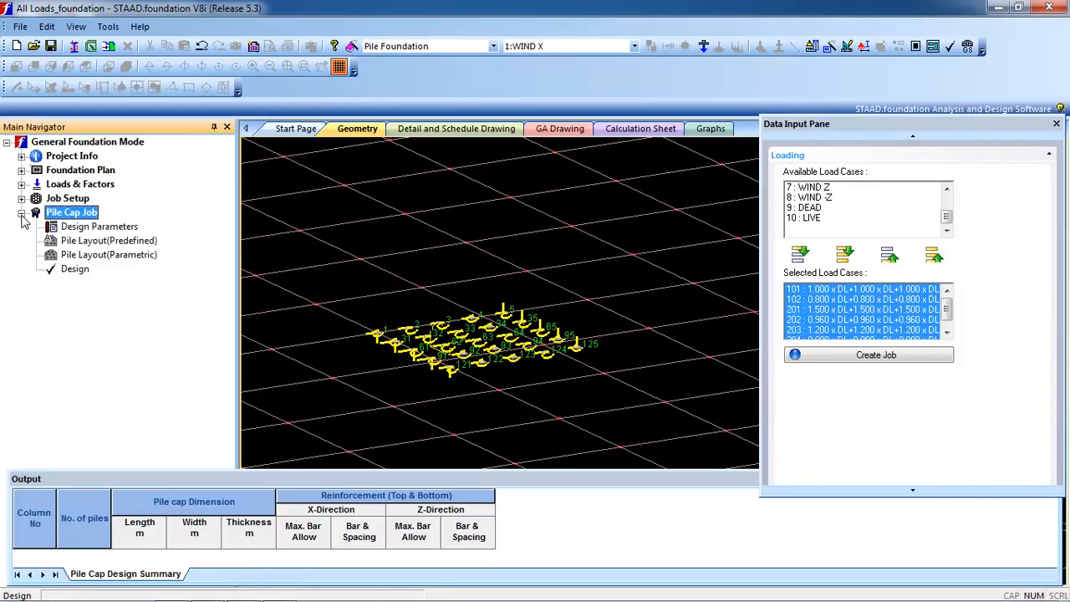
pyautogui.click(107, 227)
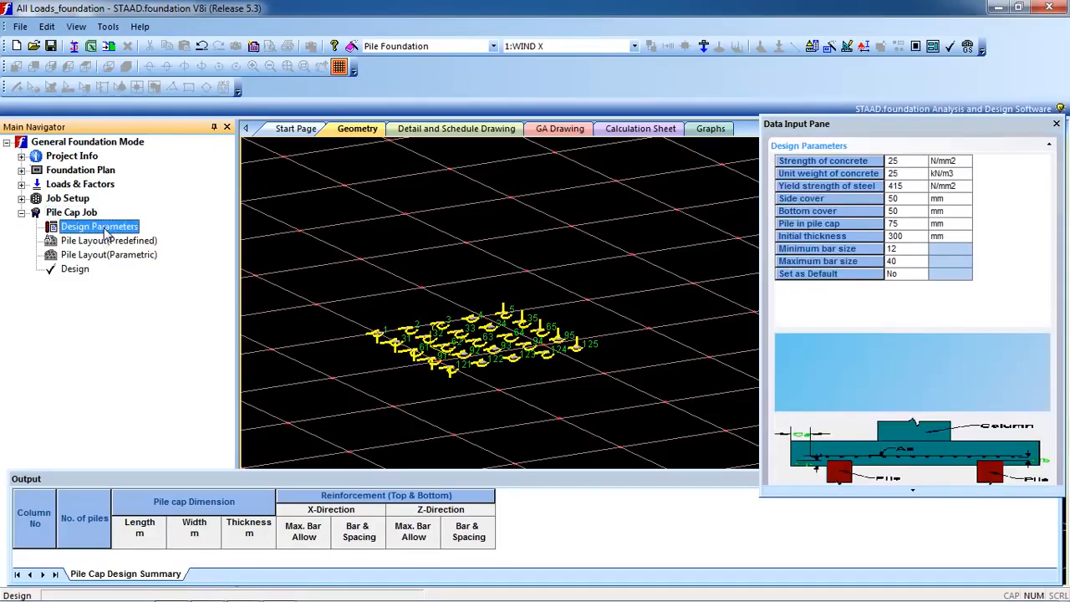
pyautogui.click(913, 162)
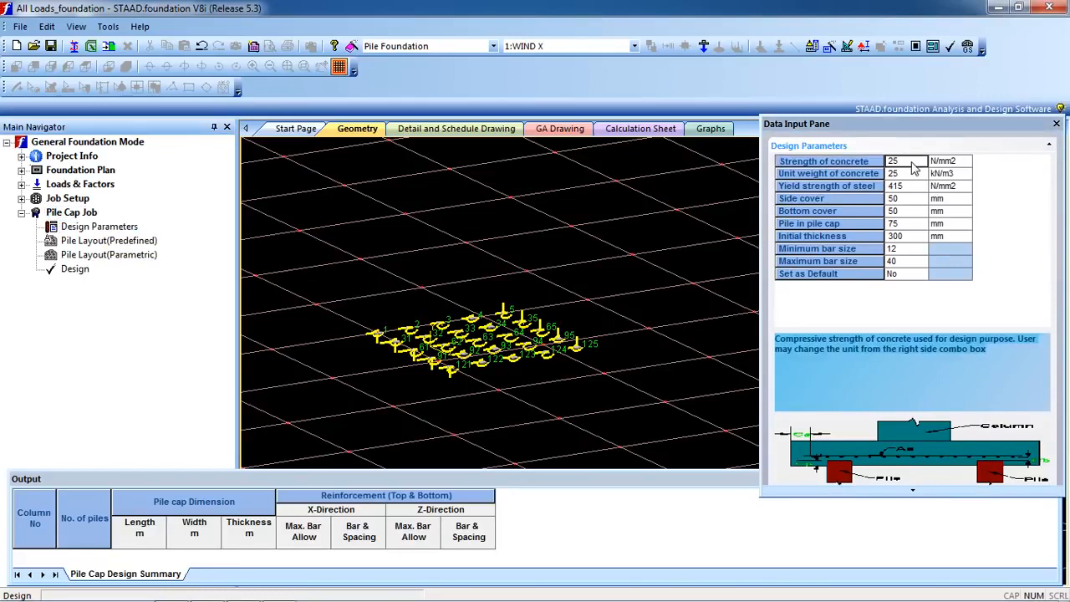
pyautogui.click(913, 163)
pyautogui.press('BackSpace')
pyautogui.write('0')
pyautogui.click(913, 187)
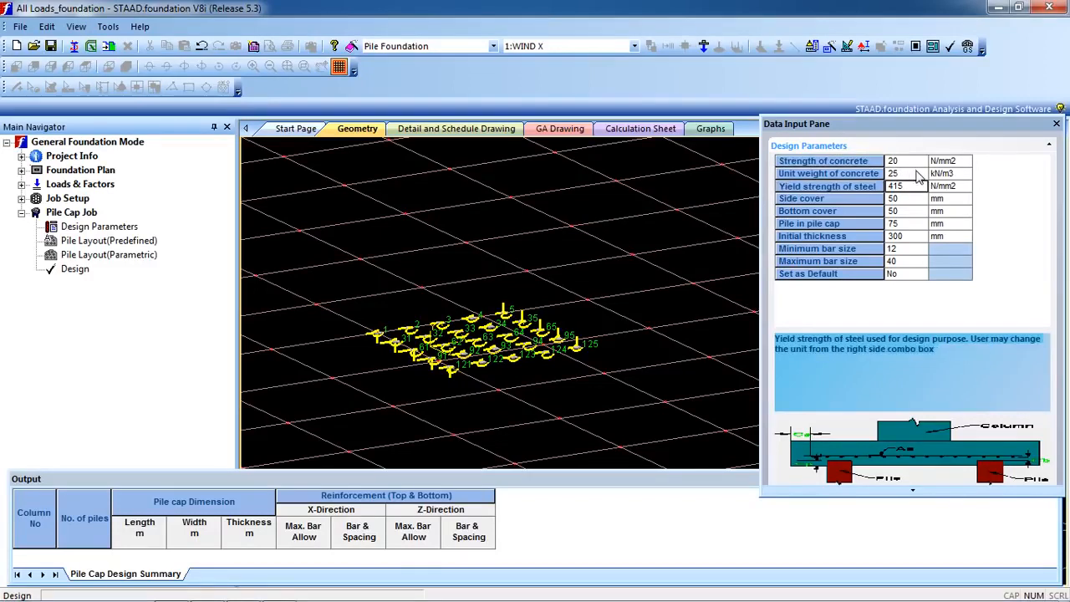
# Set both the side cover and the bottom cover of the pile cap to 60 mm
pyautogui.click(916, 199)
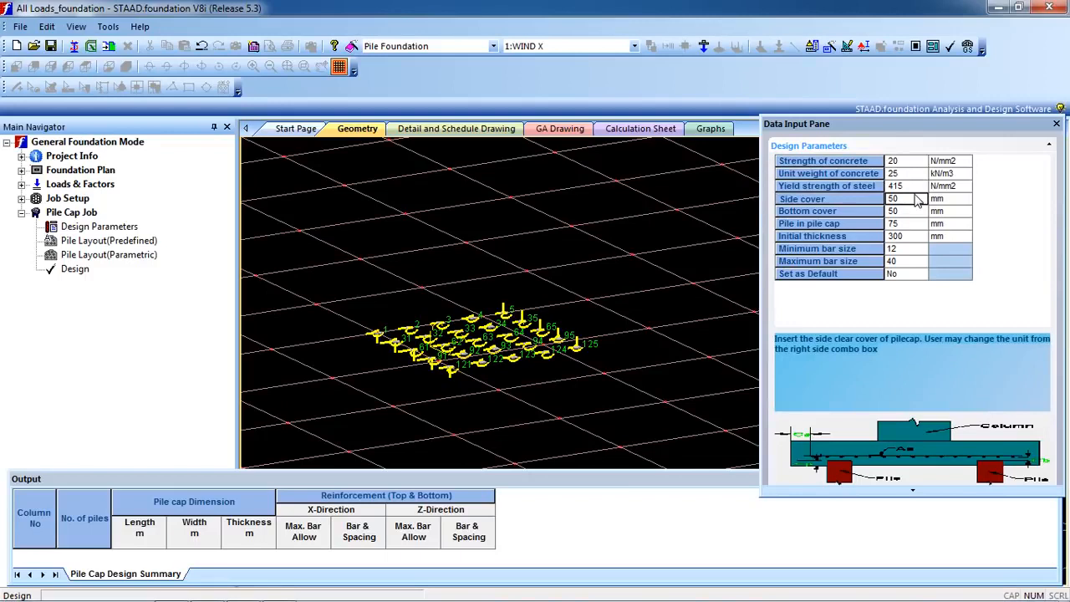
pyautogui.press('BackSpace')
pyautogui.press('BackSpace')
pyautogui.write('60')
pyautogui.click(903, 214)
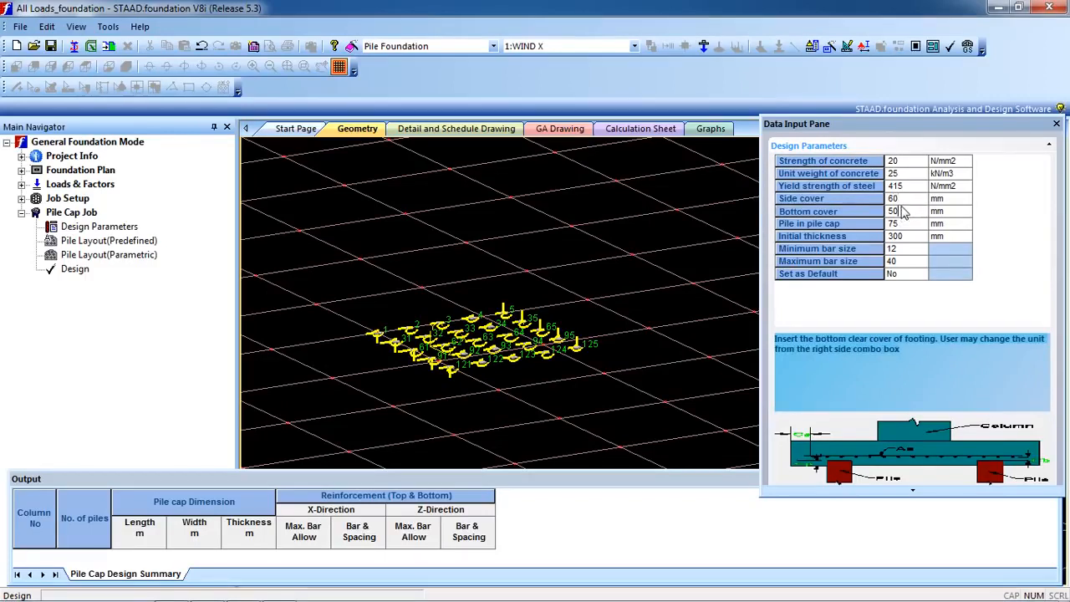
pyautogui.write('60')
pyautogui.click(904, 223)
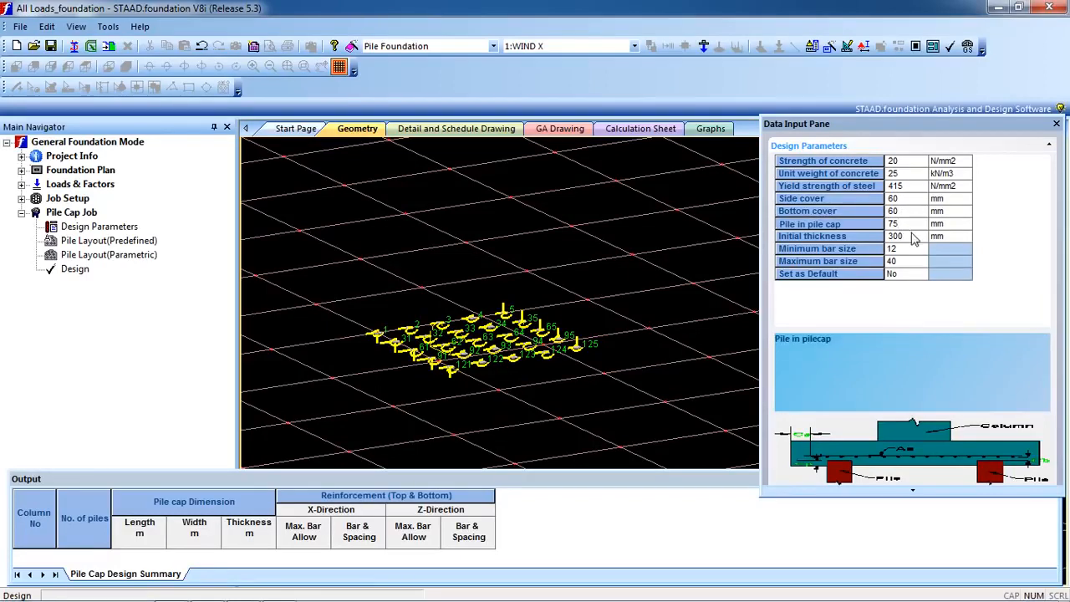
# Set the maximum reinforcement bar size for the pile cap to 25
pyautogui.click(914, 237)
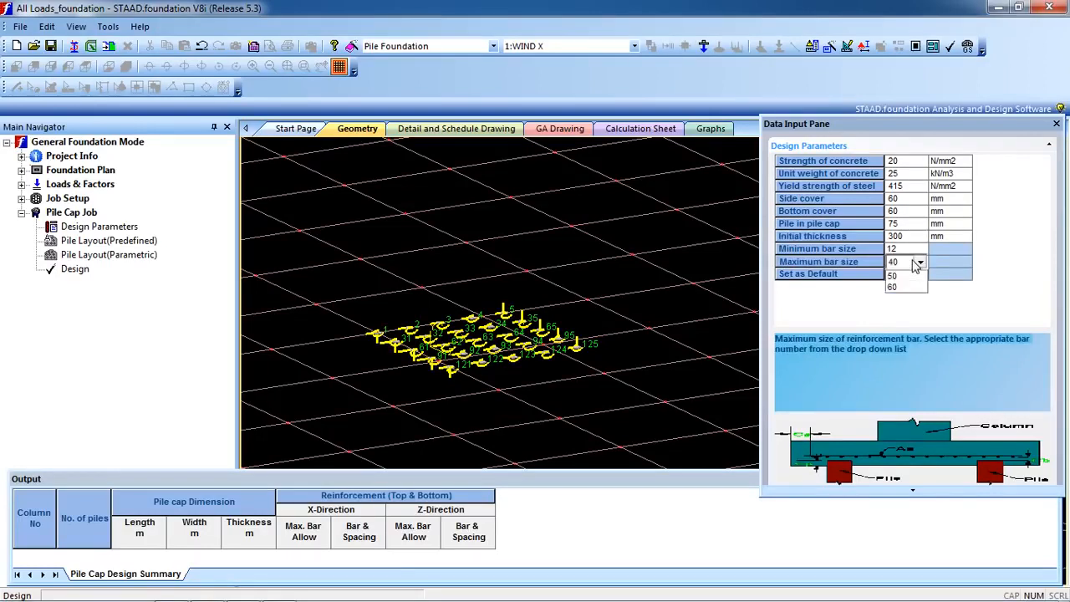
pyautogui.click(915, 261)
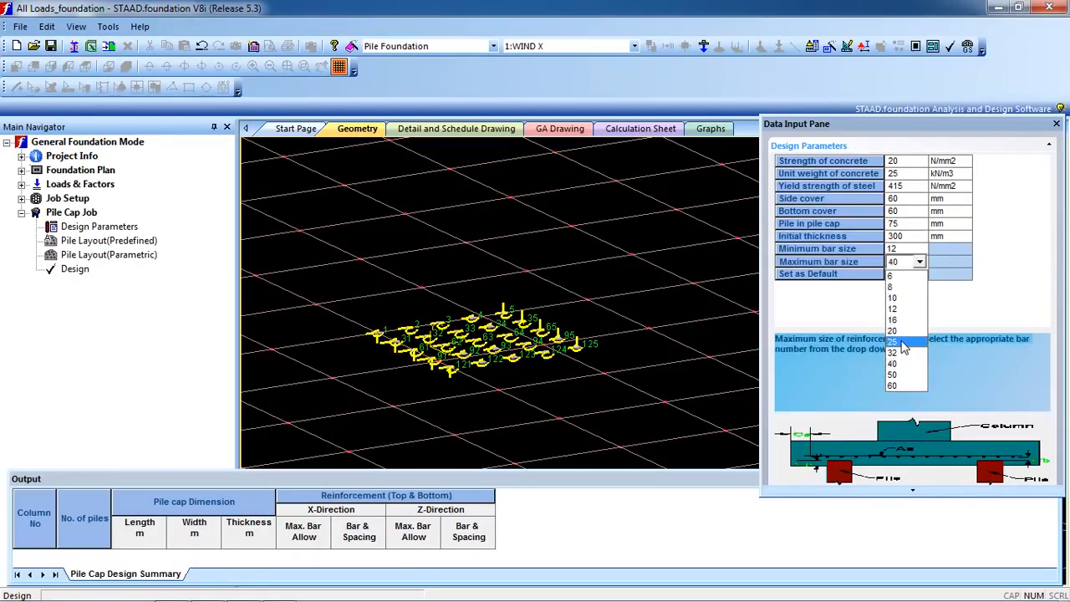
pyautogui.click(904, 343)
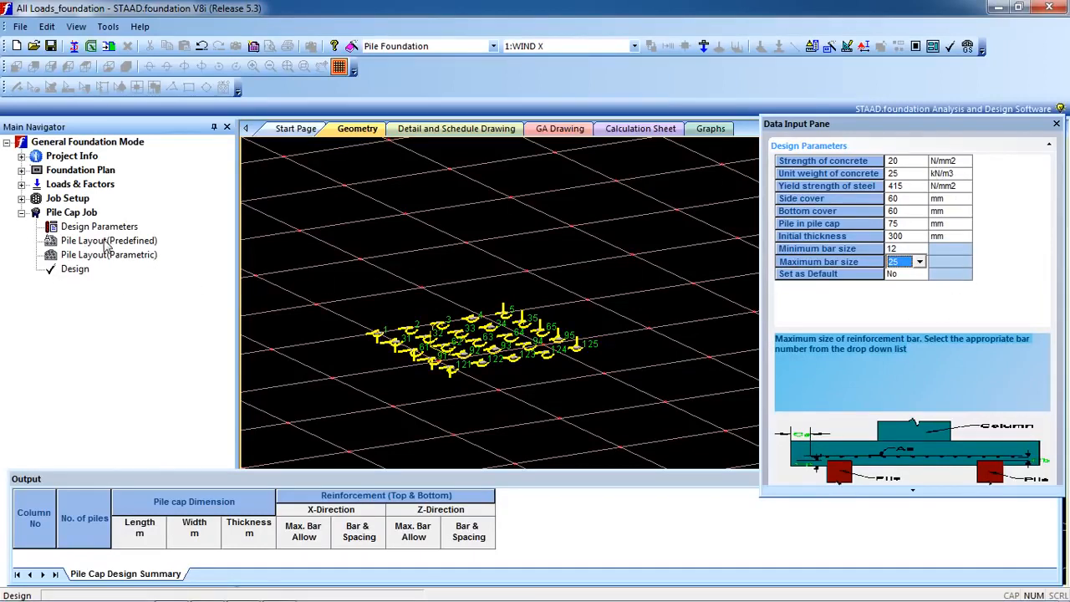
# In the predefined pile layout for support 1, set the lateral, vertical and uplift pile capacities to 250 kN each
pyautogui.click(107, 240)
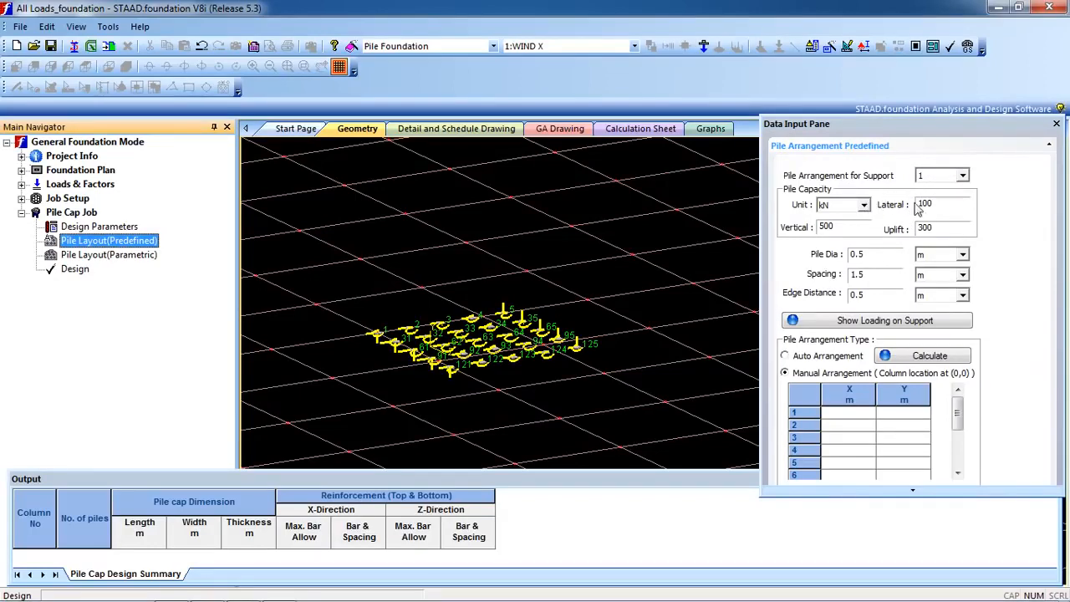
pyautogui.click(948, 205)
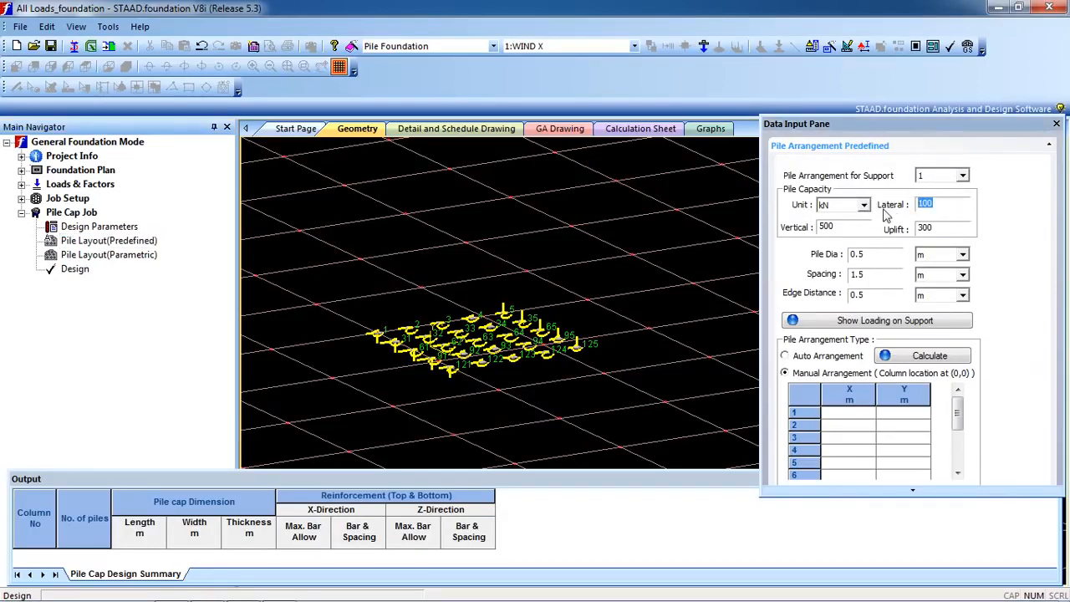
pyautogui.write('250')
pyautogui.moveTo(837, 224); pyautogui.dragTo(729, 222)
pyautogui.write('200')
pyautogui.moveTo(940, 230); pyautogui.dragTo(869, 230)
pyautogui.write('250')
pyautogui.moveTo(849, 226); pyautogui.dragTo(762, 232)
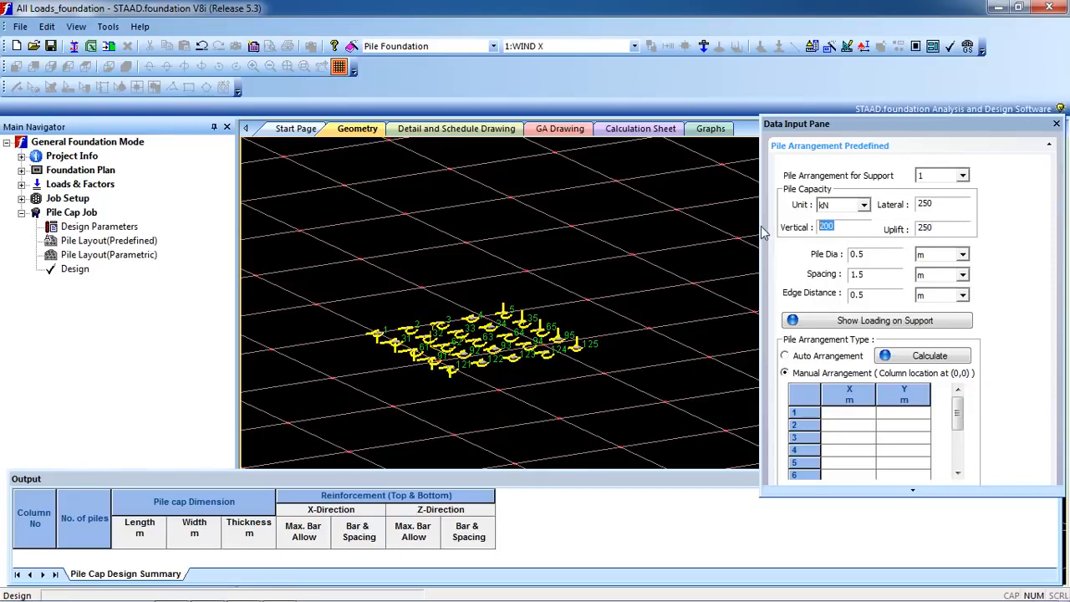
pyautogui.write('250')
# Keep the pile arrangement type for support 1 on Manual Arrangement and calculate the possible pile arrangements
pyautogui.scroll(-1, 887, 268)
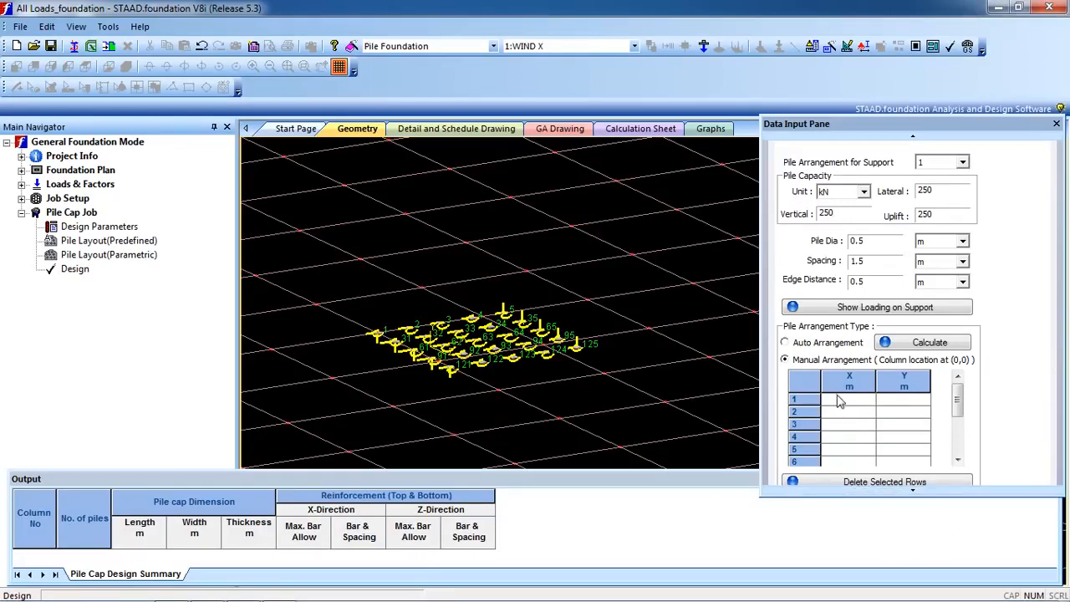
pyautogui.click(811, 346)
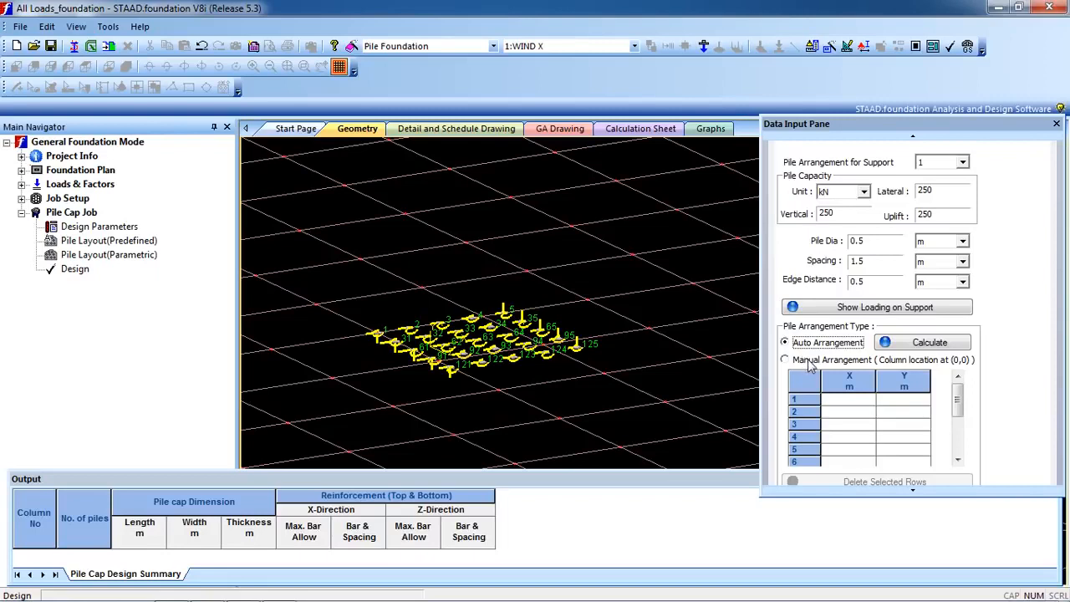
pyautogui.click(810, 365)
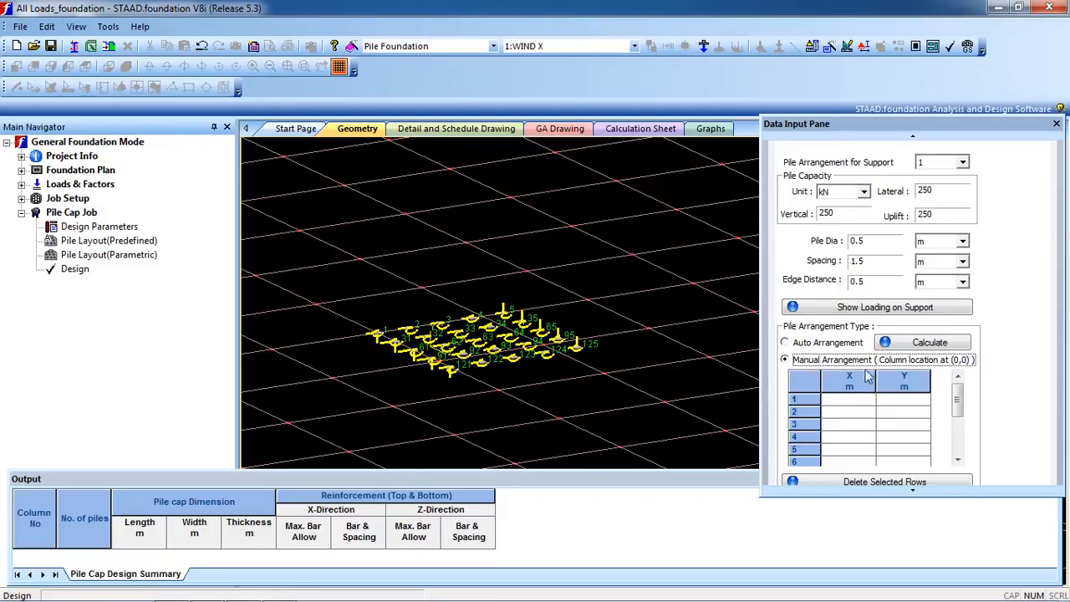
pyautogui.click(913, 342)
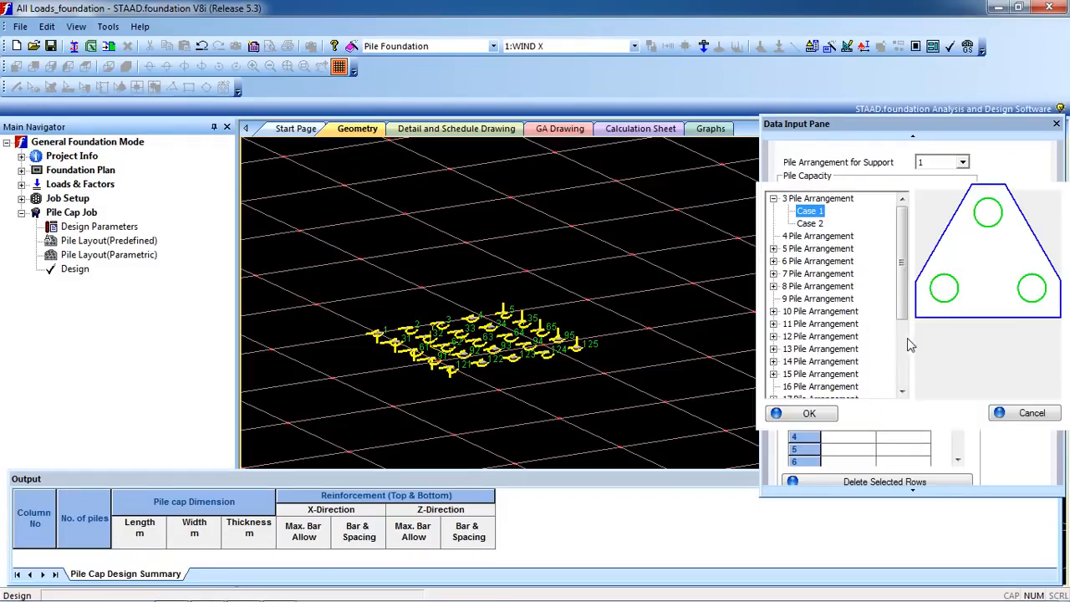
# Examine the previews of the 3 to 7 pile arrangements, including the individual cases with 6 and 7 piles
pyautogui.click(817, 224)
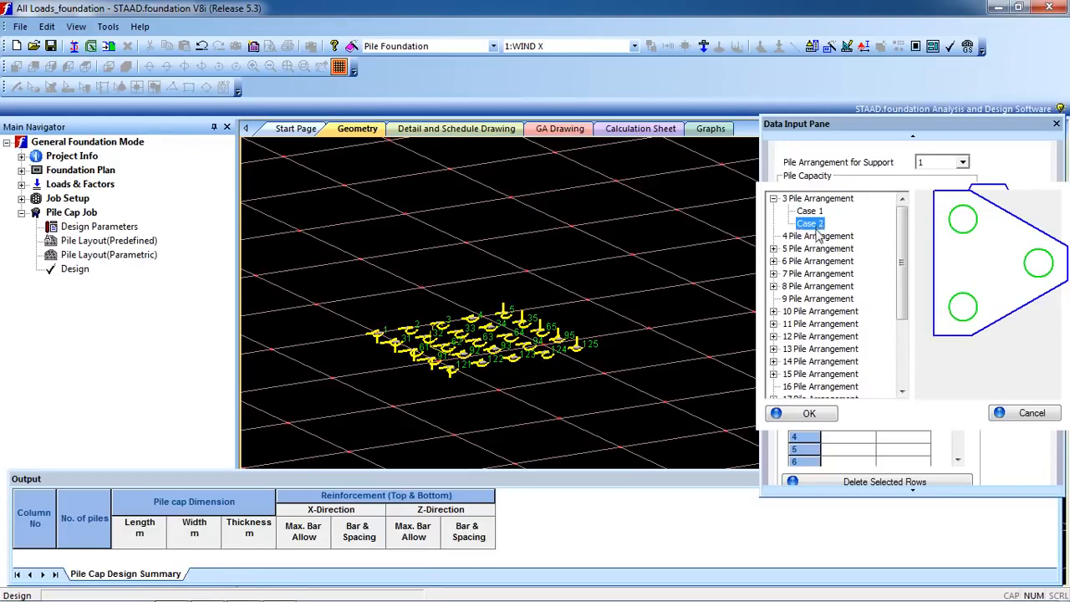
pyautogui.click(817, 236)
pyautogui.click(817, 248)
pyautogui.click(817, 261)
pyautogui.click(818, 275)
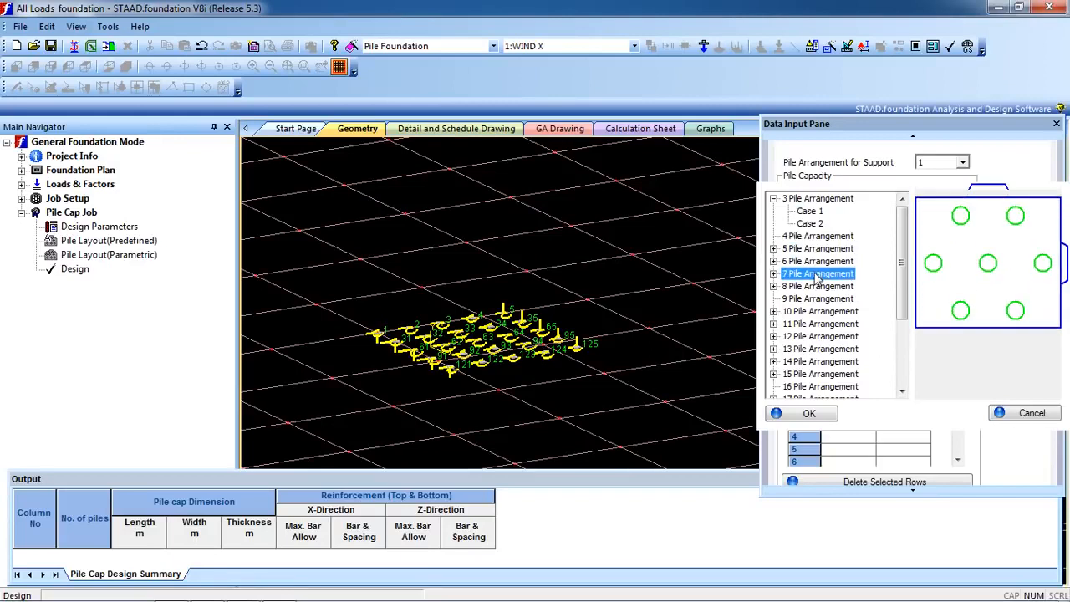
pyautogui.click(773, 273)
pyautogui.click(800, 286)
pyautogui.click(809, 298)
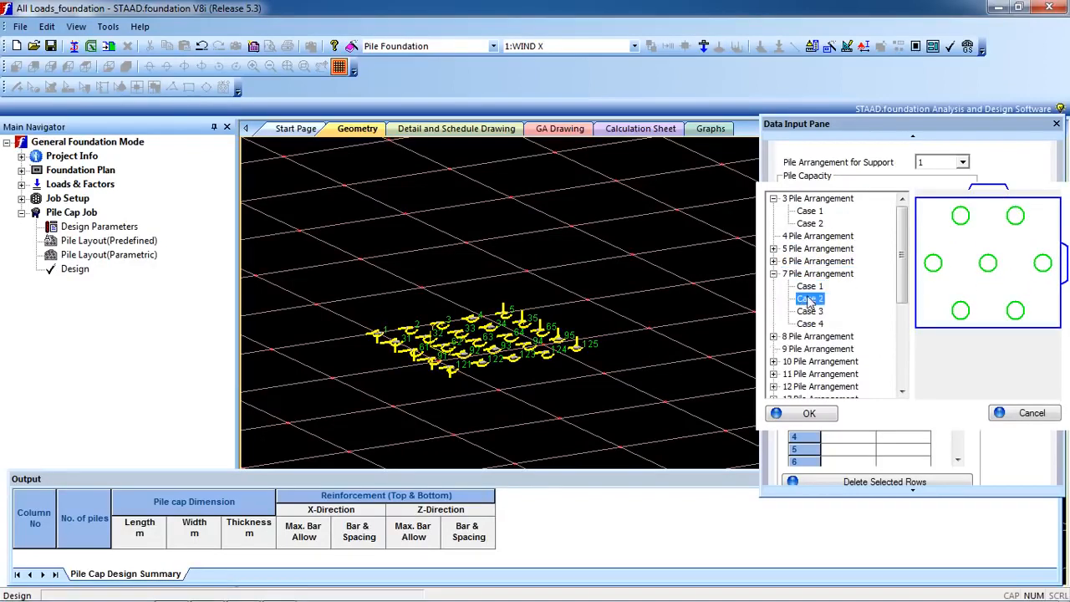
pyautogui.click(809, 311)
pyautogui.click(809, 324)
pyautogui.click(817, 260)
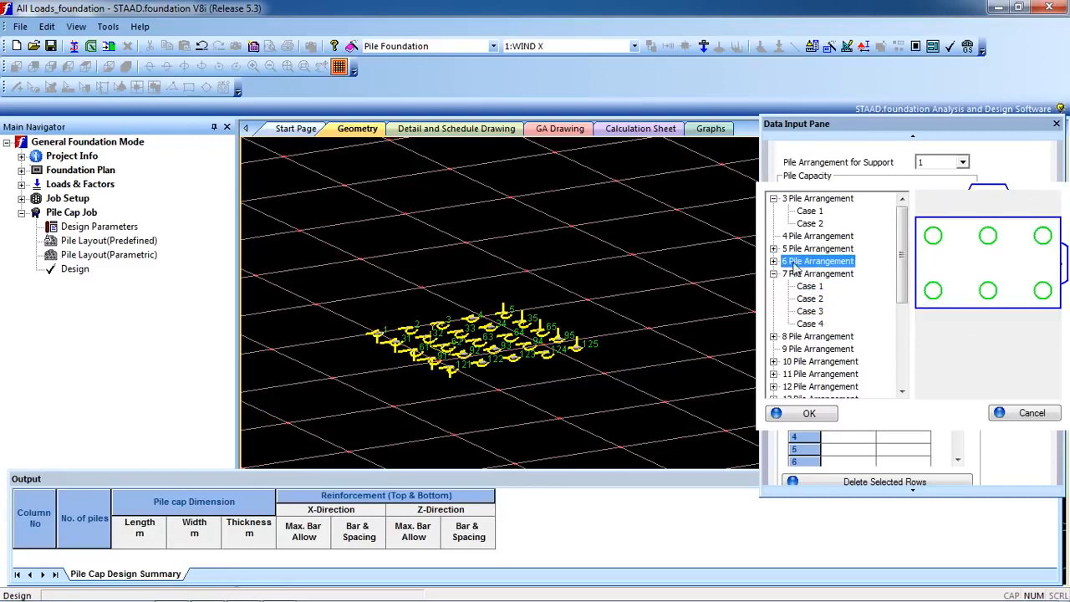
pyautogui.click(773, 261)
pyautogui.click(809, 275)
pyautogui.click(809, 286)
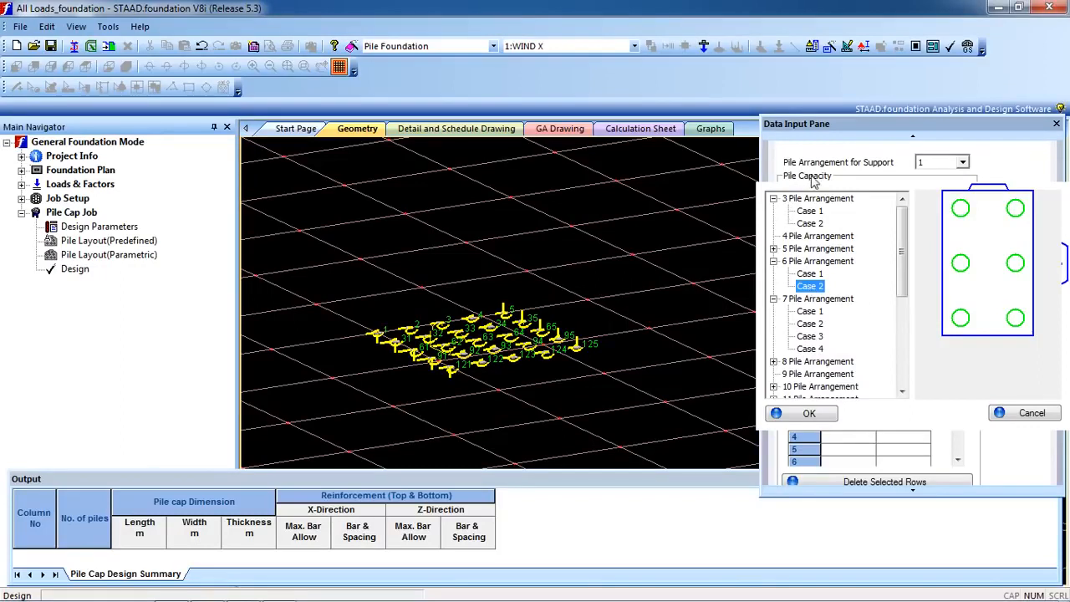
# Apply Case 1 of the 3 Pile Arrangement to support 1 and close the Data Input Pane
pyautogui.click(817, 213)
pyautogui.click(816, 224)
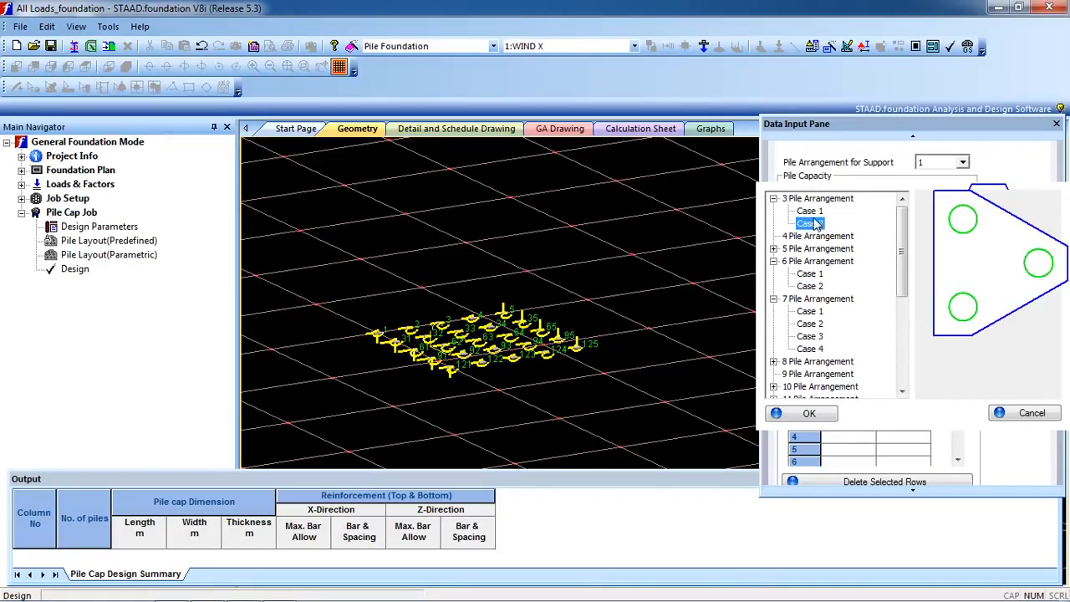
pyautogui.click(811, 212)
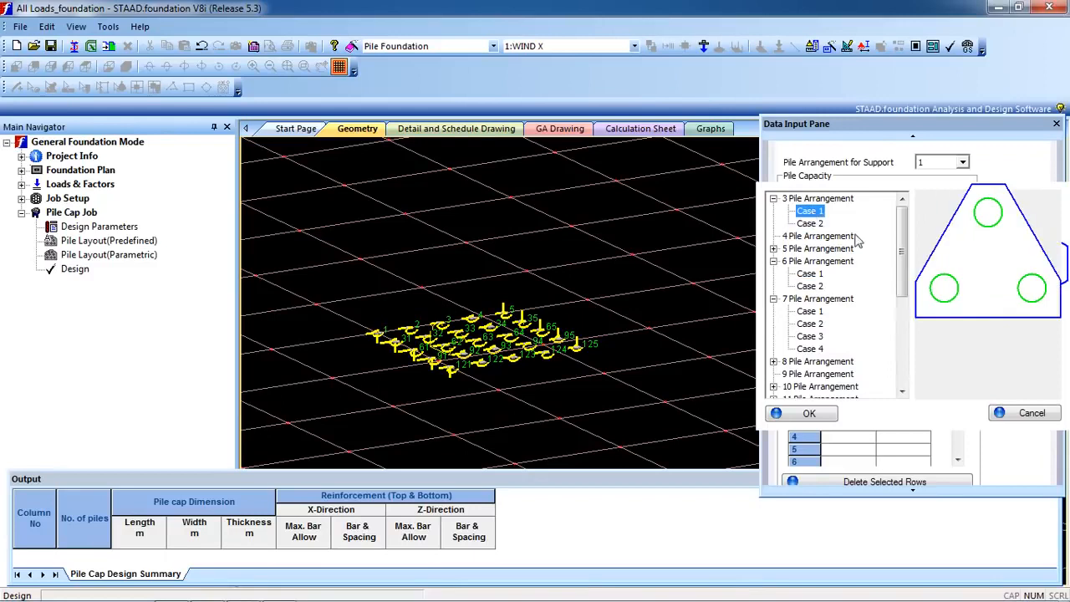
pyautogui.click(808, 414)
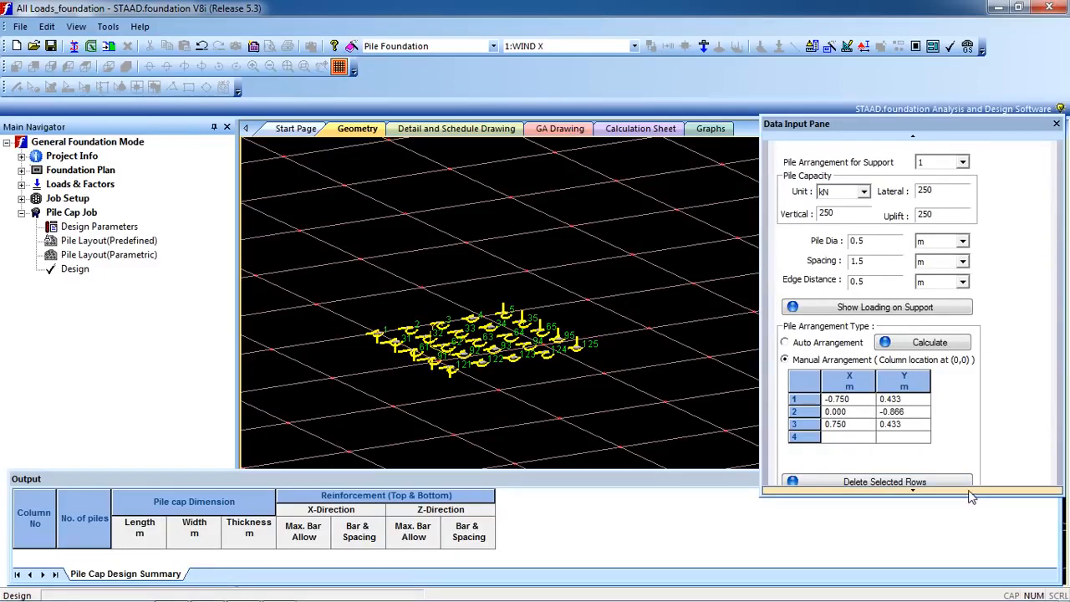
pyautogui.click(1057, 125)
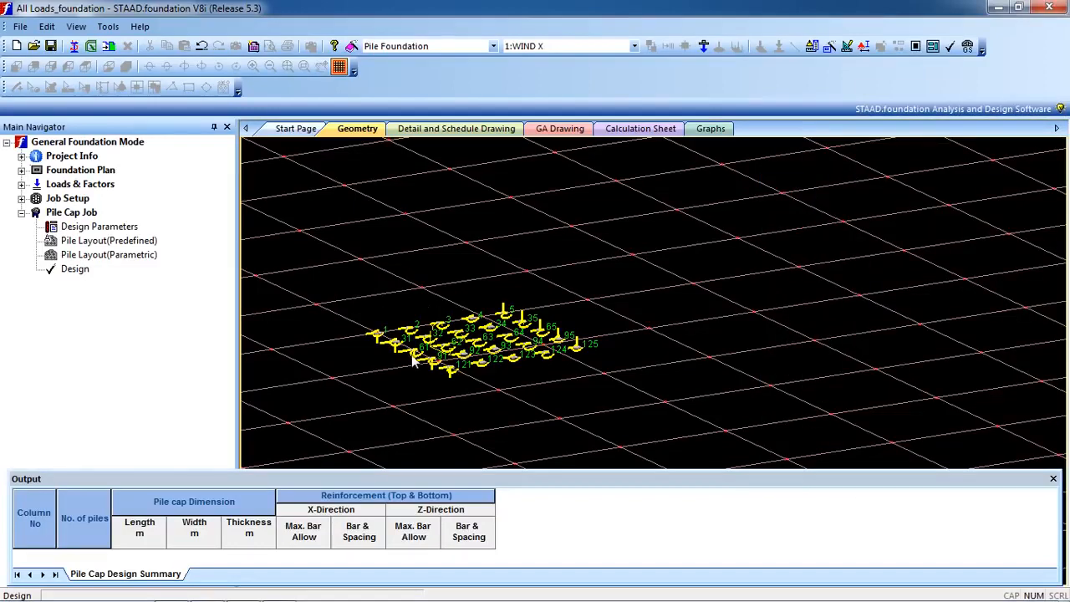
# Run the Pile Cap Job design for support 1 and agree to the analysis and design
pyautogui.moveTo(415, 364); pyautogui.dragTo(477, 377, button='middle')
pyautogui.scroll(3, 476, 377)
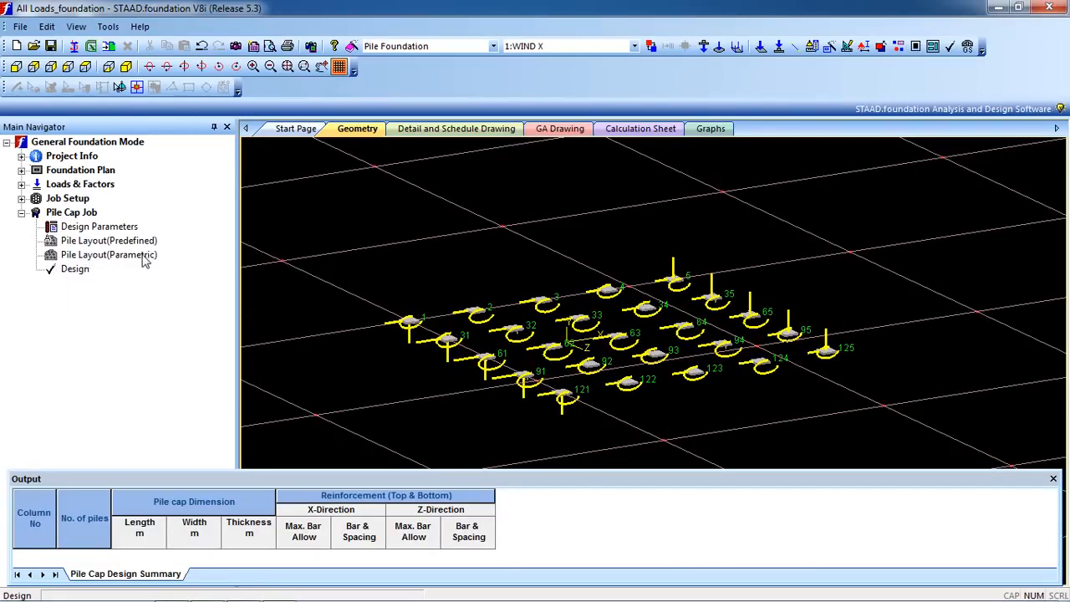
pyautogui.click(82, 269)
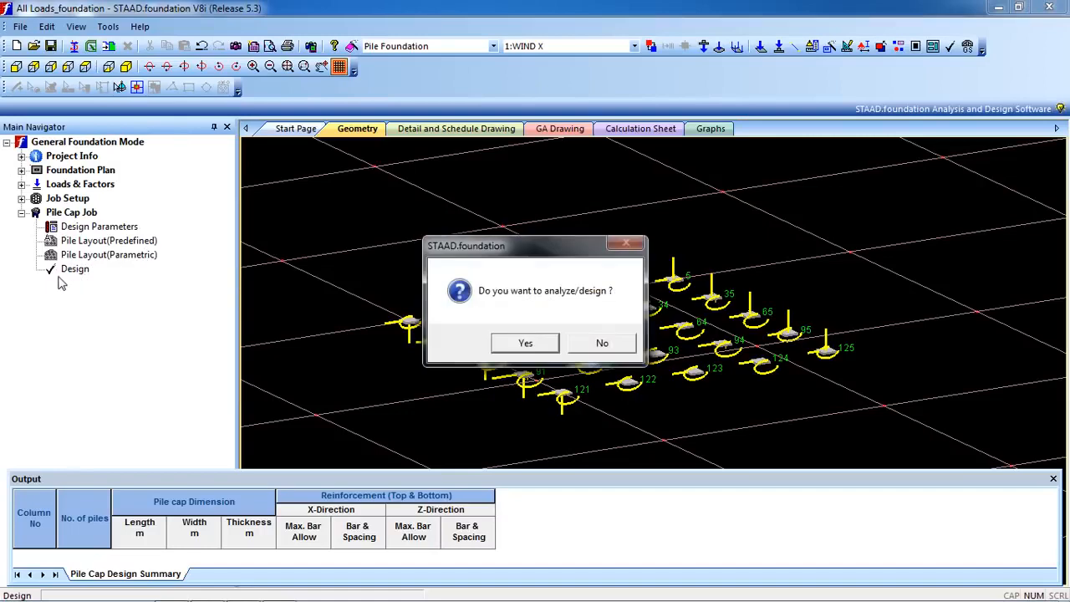
pyautogui.click(513, 345)
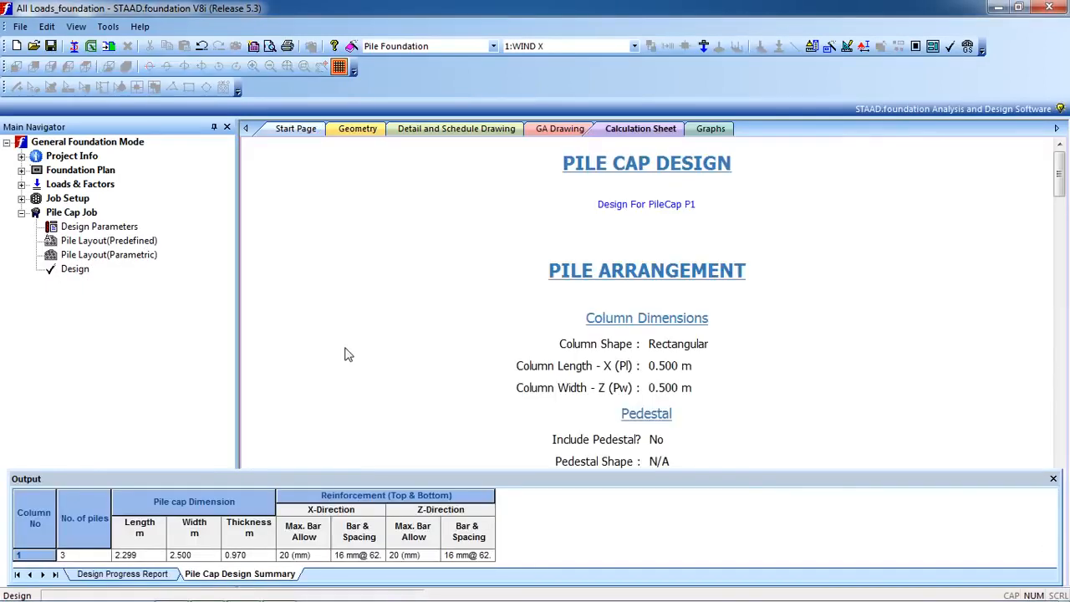
# Examine the pile cap P1 calculation sheet, including the pile arrangement, moment checks, one-way shear checks and reinforcement selection
pyautogui.scroll(-10, 468, 278)
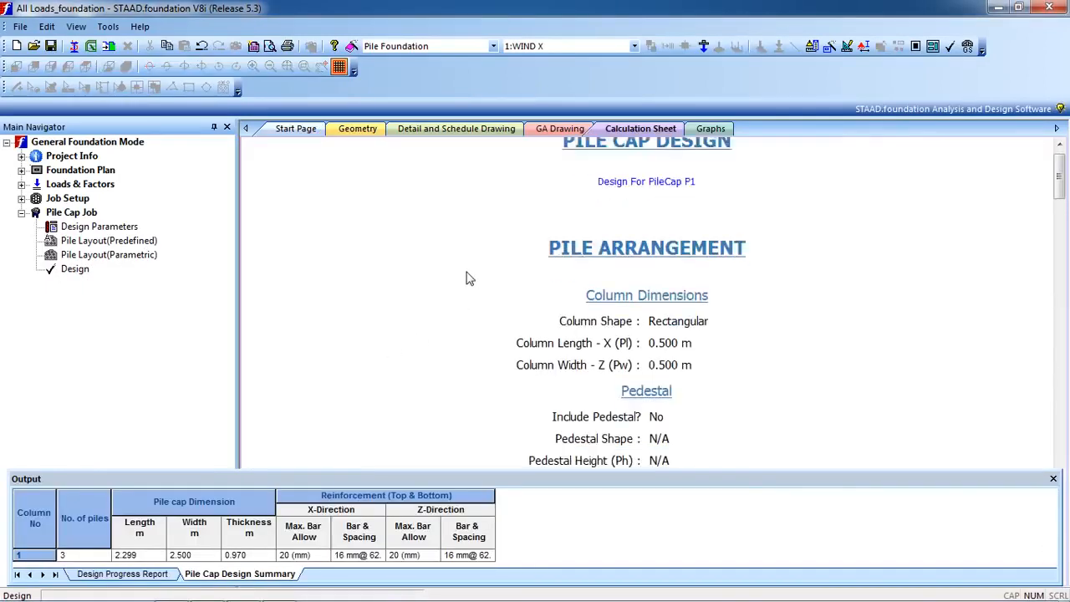
pyautogui.scroll(-10, 470, 285)
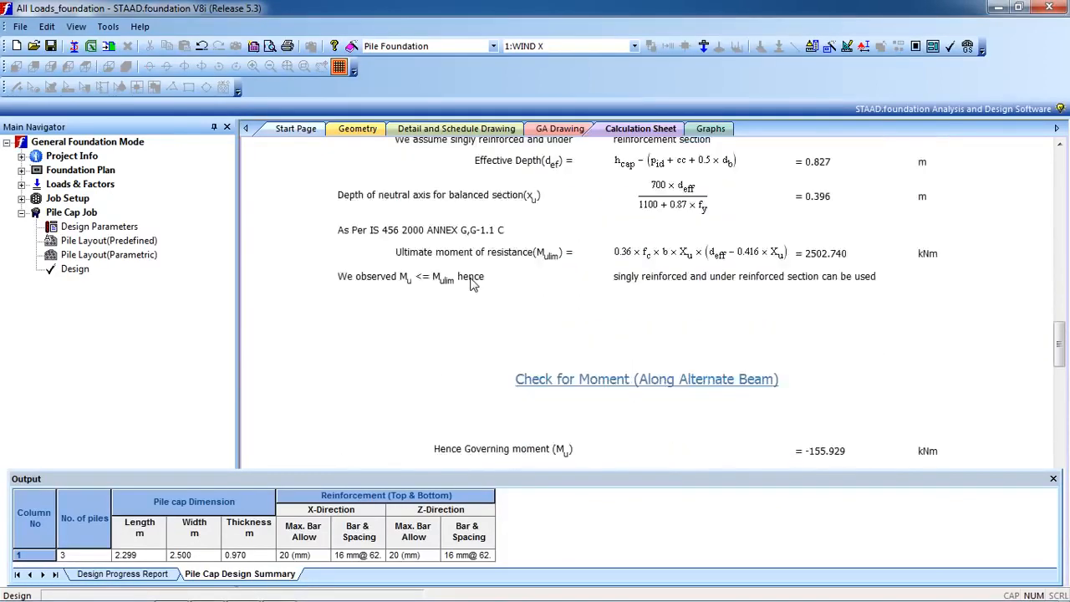
pyautogui.scroll(-5, 471, 284)
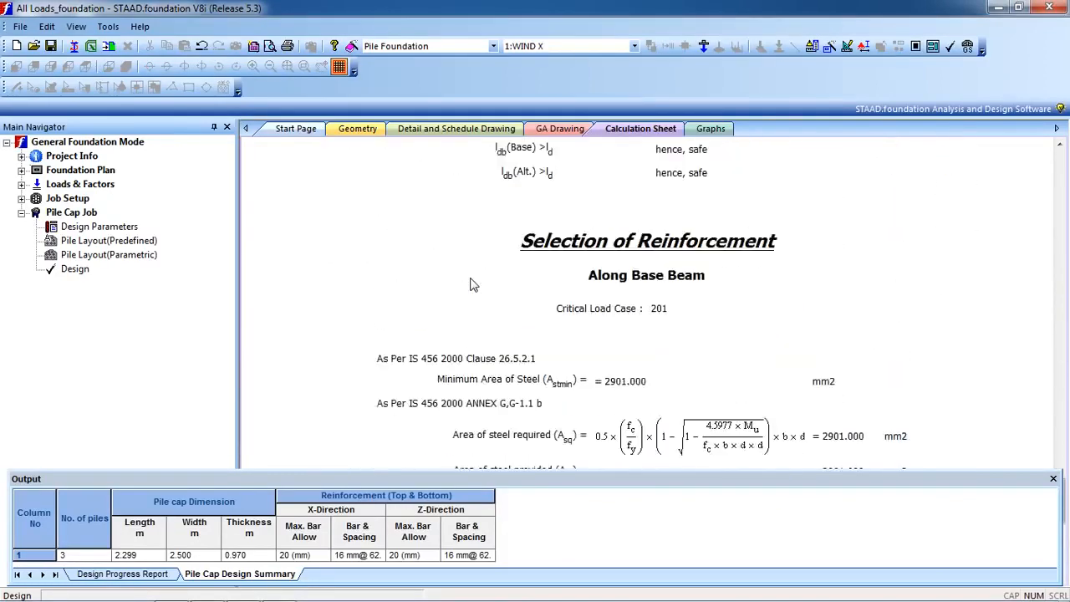
pyautogui.scroll(8, 470, 284)
pyautogui.scroll(4, 471, 284)
pyautogui.scroll(-4, 471, 284)
pyautogui.scroll(10, 414, 309)
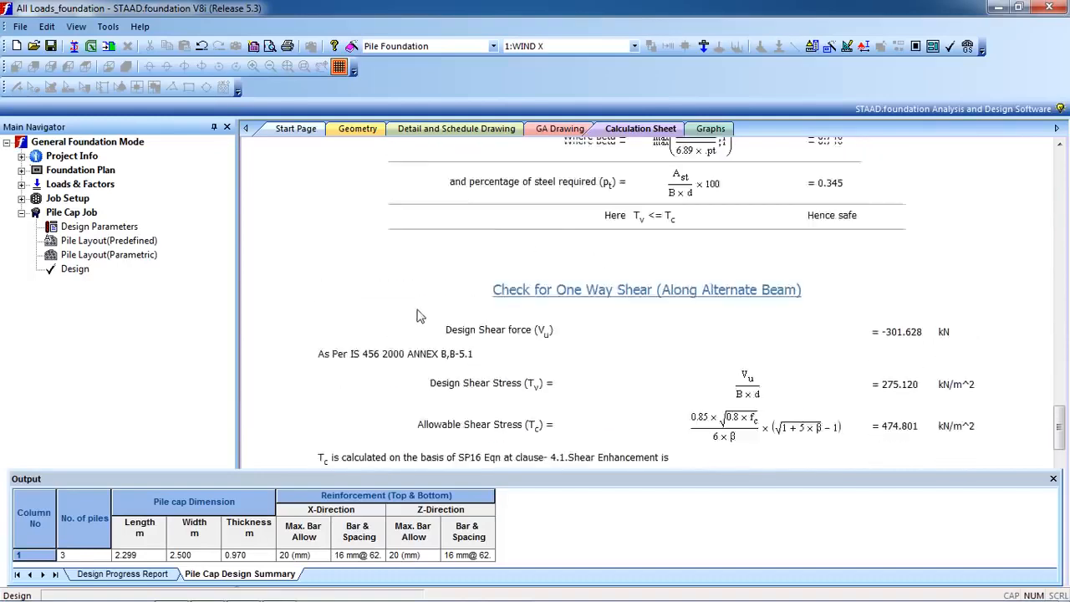
pyautogui.scroll(8, 407, 308)
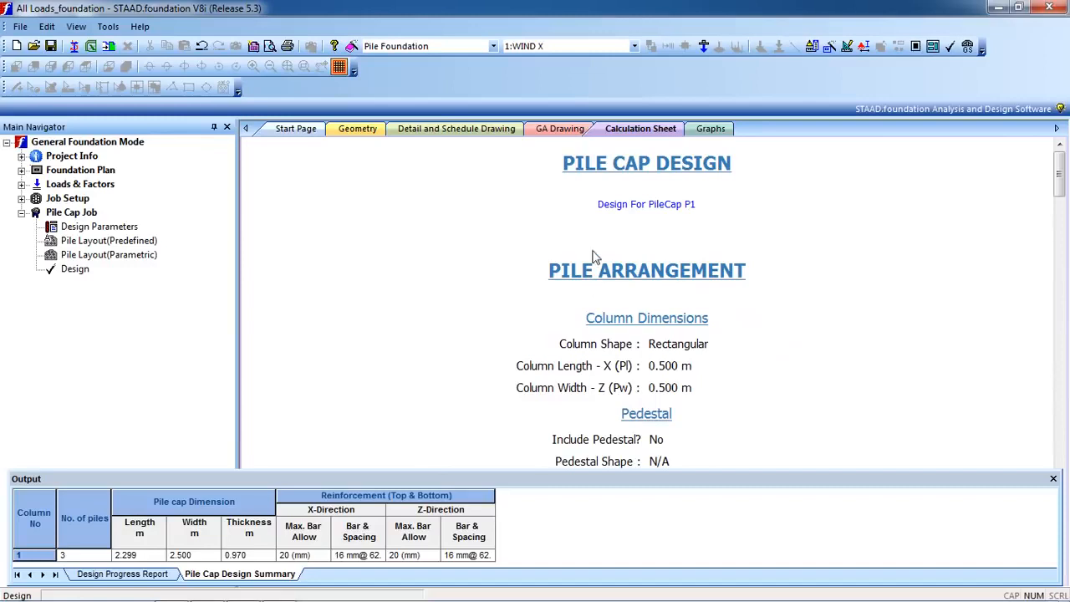
pyautogui.click(630, 213)
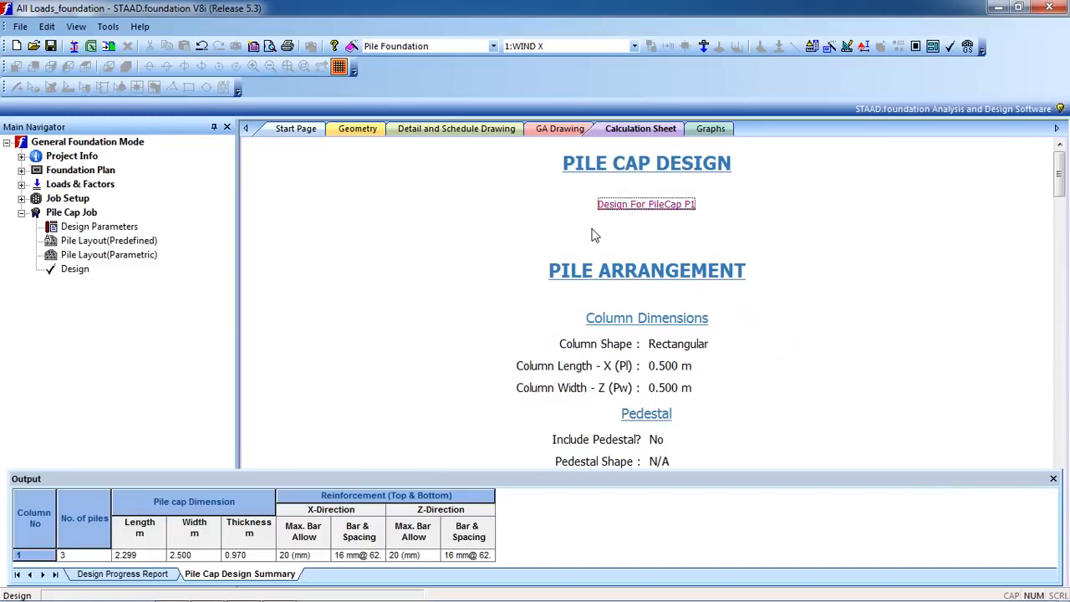
# Display the detail drawing for footing 1 and decline the automatic file save
pyautogui.click(357, 132)
pyautogui.click(454, 134)
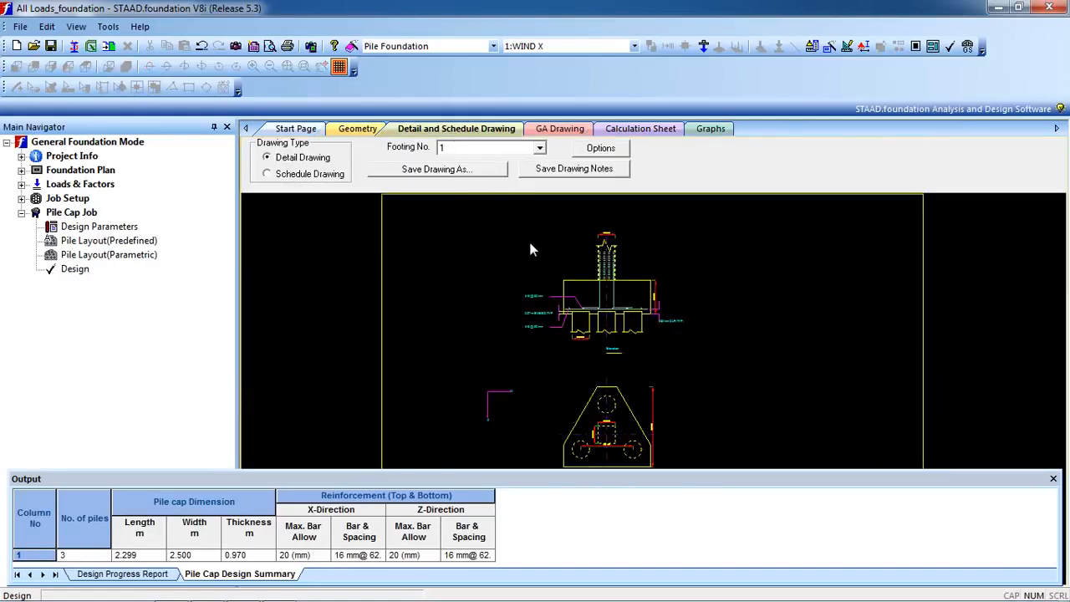
pyautogui.scroll(1, 554, 269)
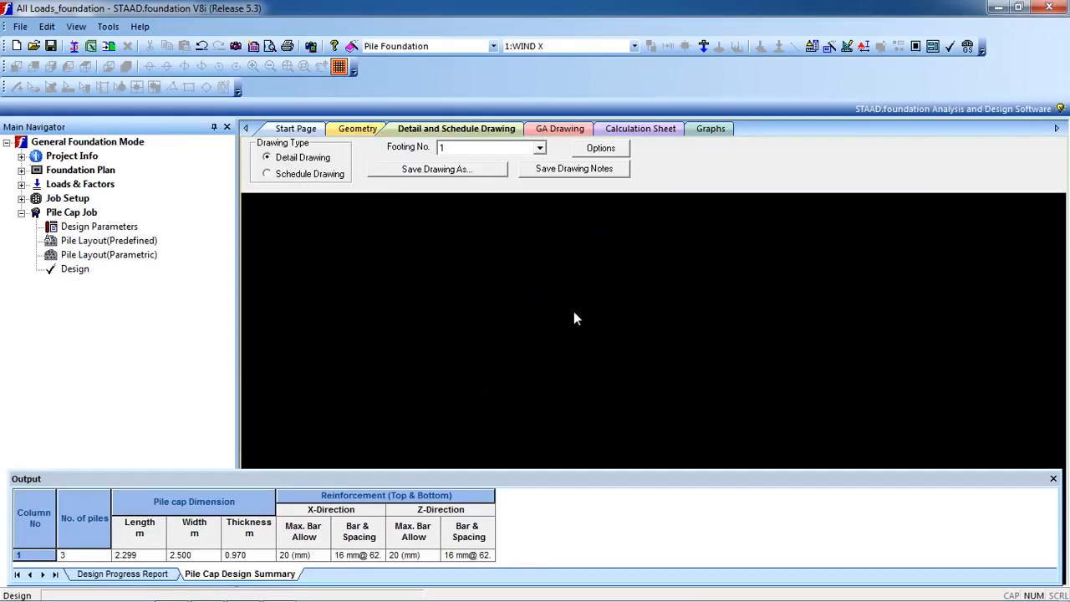
pyautogui.click(477, 148)
pyautogui.click(531, 171)
pyautogui.click(538, 149)
pyautogui.click(540, 170)
pyautogui.click(518, 159)
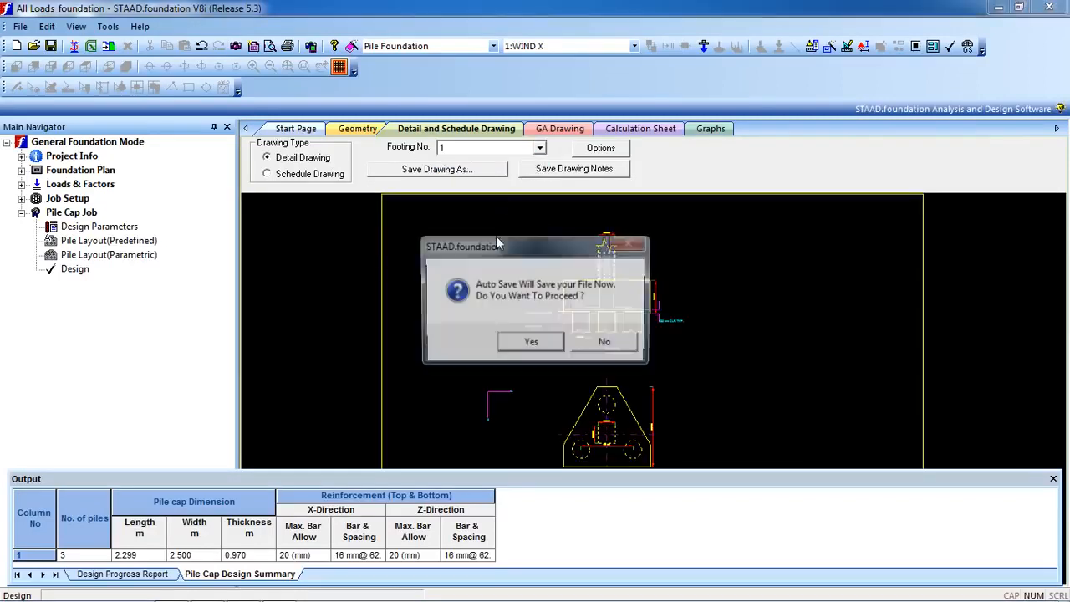
pyautogui.click(608, 348)
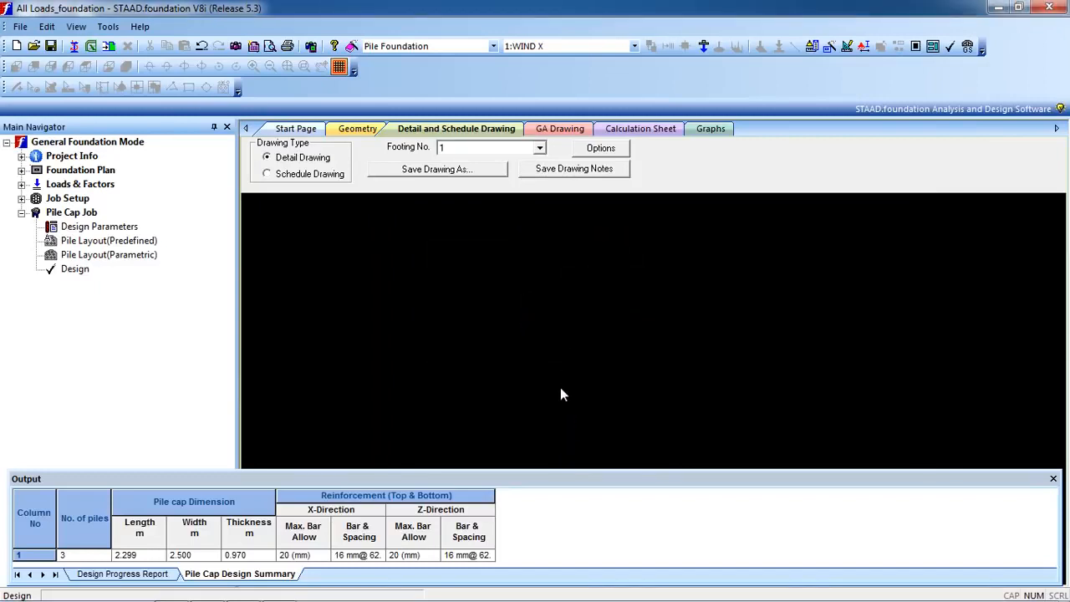
# Examine the plan and elevation of footing 1's detail drawing, including pile spacing, cap dimensions and bar callouts
pyautogui.scroll(4, 572, 380)
pyautogui.scroll(3, 611, 296)
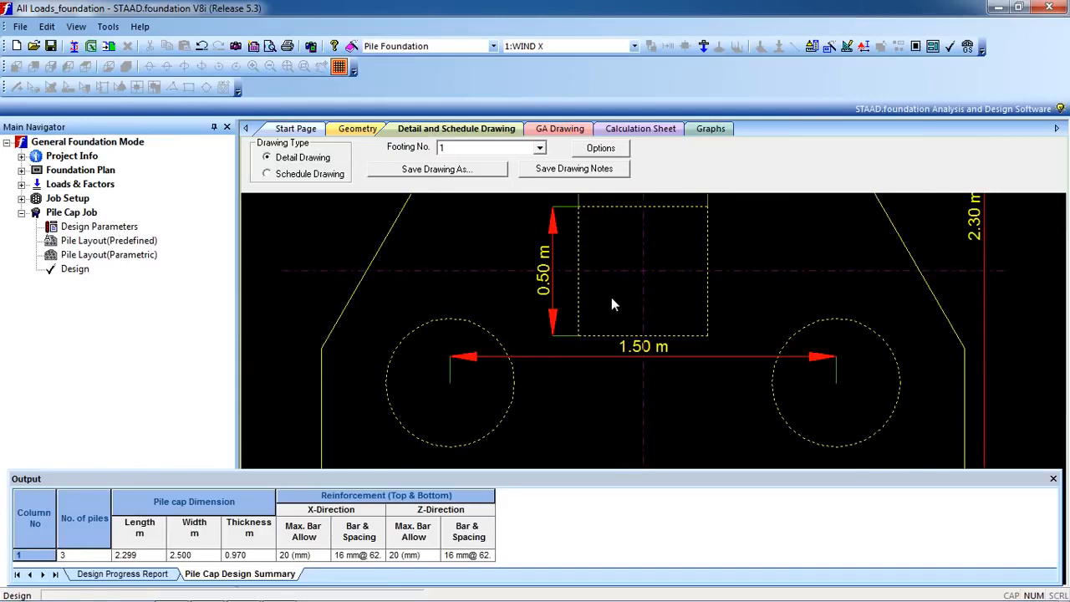
pyautogui.scroll(-5, 580, 303)
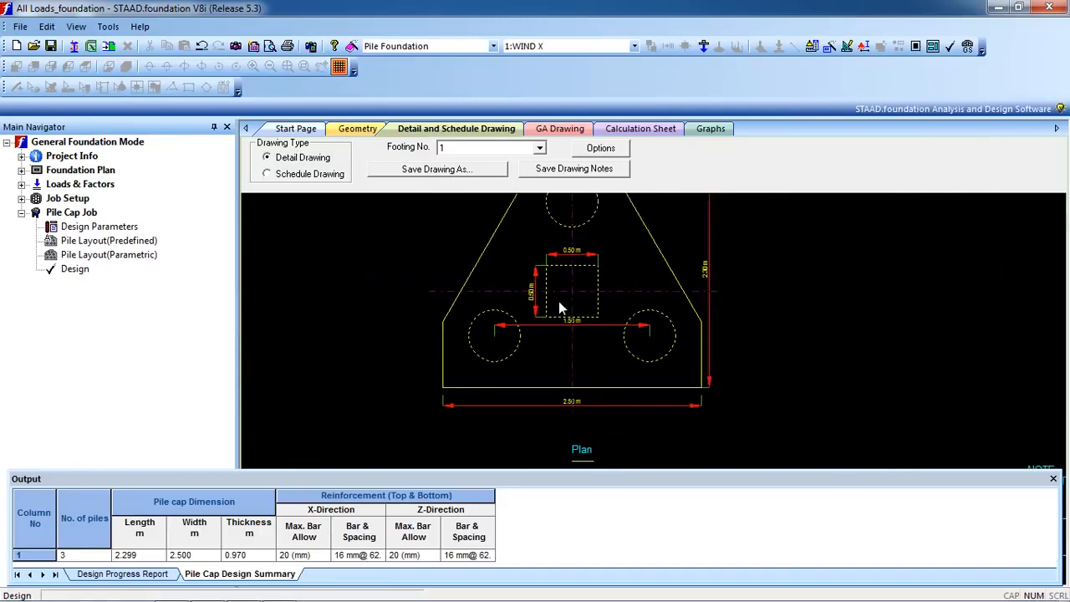
pyautogui.moveTo(561, 296); pyautogui.dragTo(558, 325, button='middle')
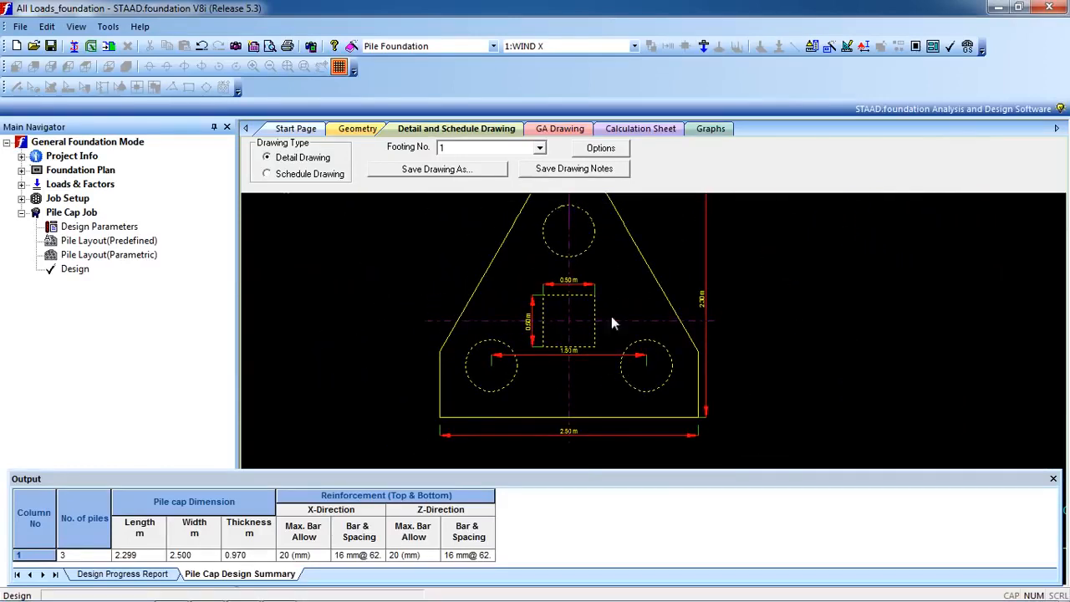
pyautogui.scroll(-3, 547, 328)
pyautogui.scroll(3, 554, 313)
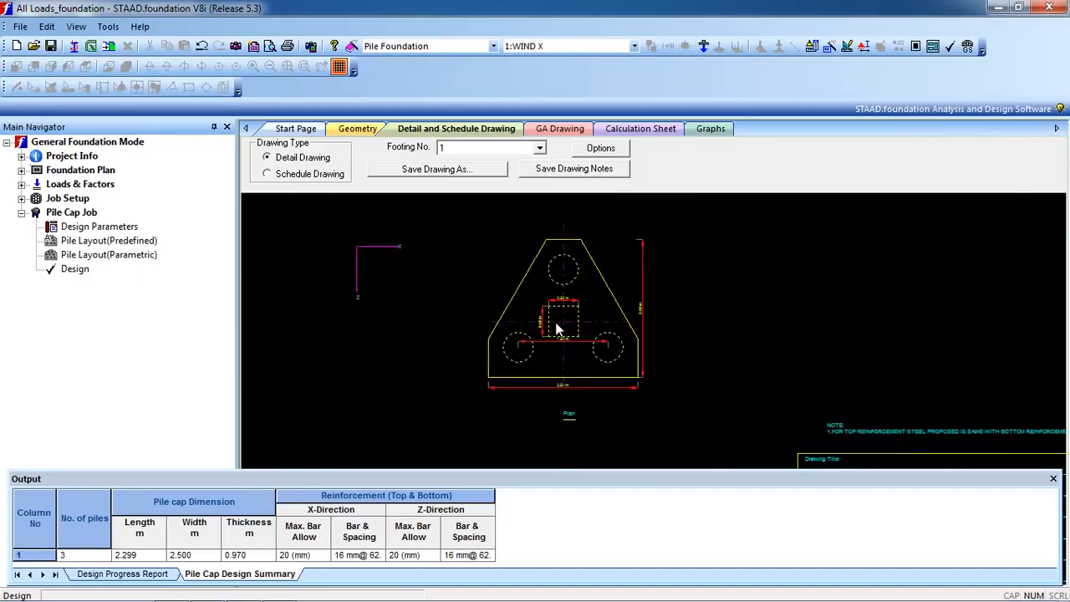
pyautogui.moveTo(563, 225)
pyautogui.mouseDown(button='middle')
pyautogui.moveTo(528, 212)
pyautogui.moveTo(508, 287)
pyautogui.moveTo(498, 285)
pyautogui.mouseUp(button='middle')
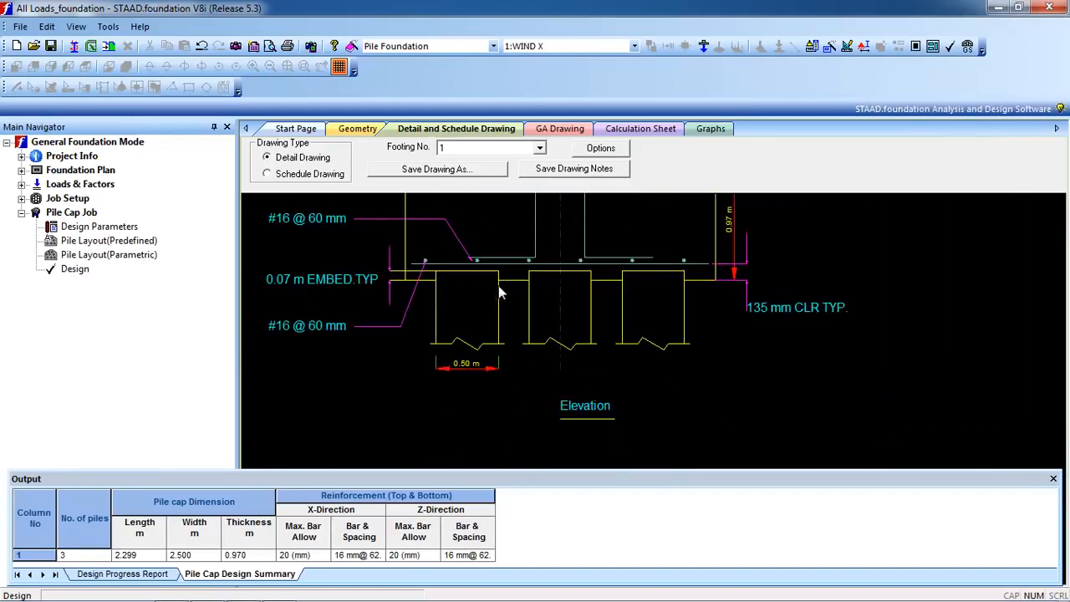
pyautogui.moveTo(354, 276); pyautogui.dragTo(401, 334, button='middle')
pyautogui.scroll(3, 399, 325)
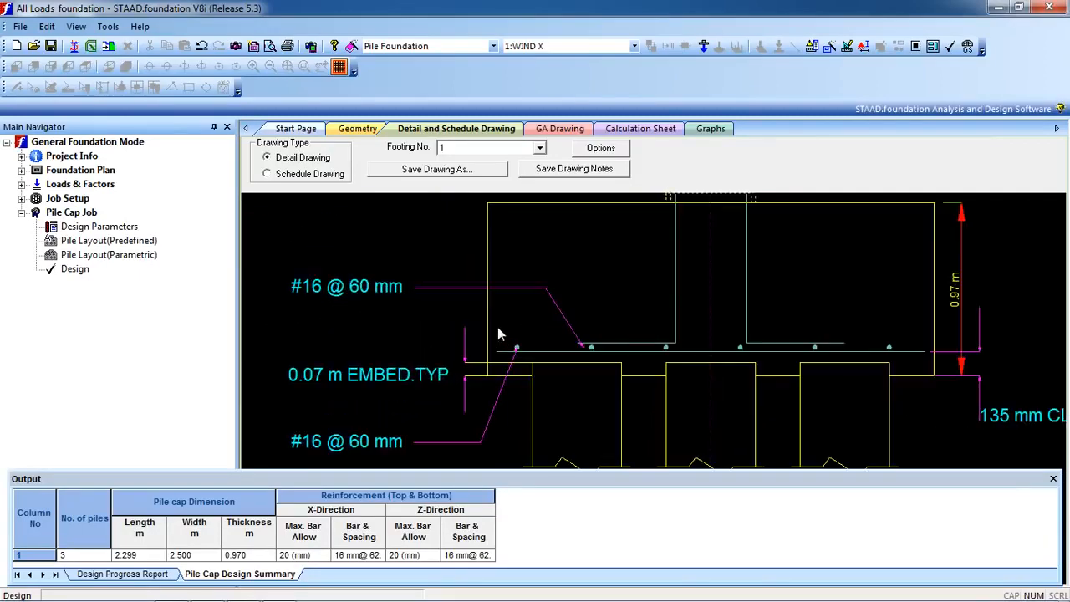
pyautogui.scroll(-5, 585, 267)
# Review the calculation sheet and the GA drawing, and return to the detail drawing of footing 1
pyautogui.click(636, 132)
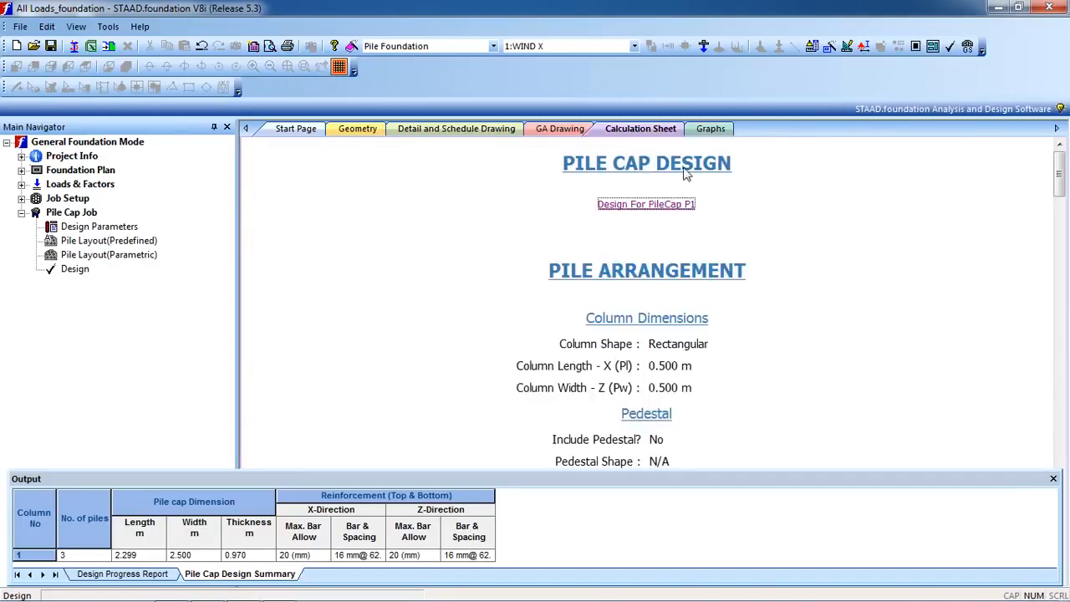
pyautogui.click(580, 135)
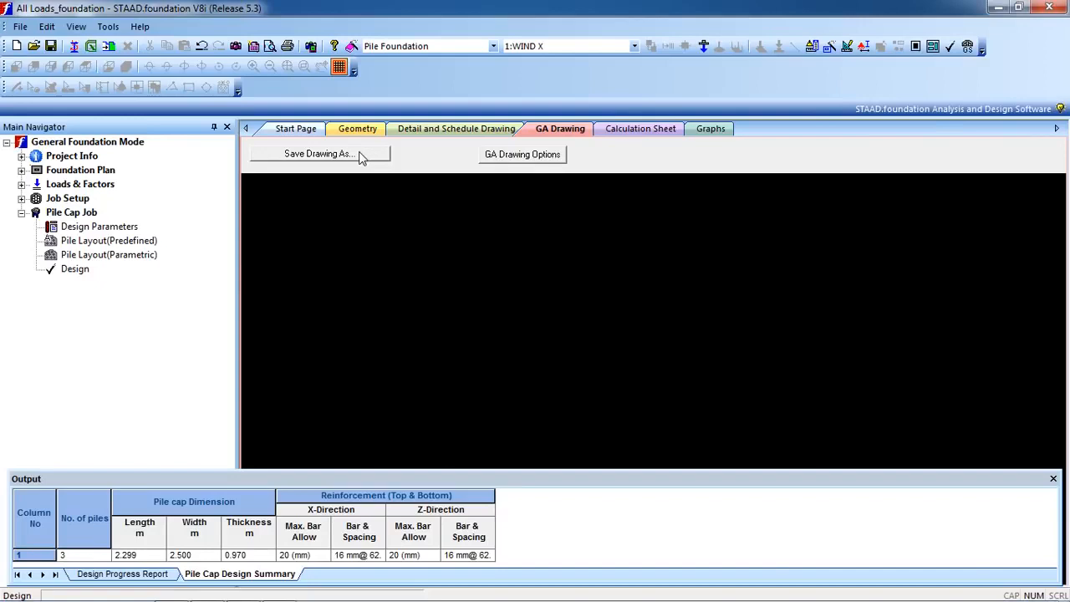
pyautogui.click(458, 131)
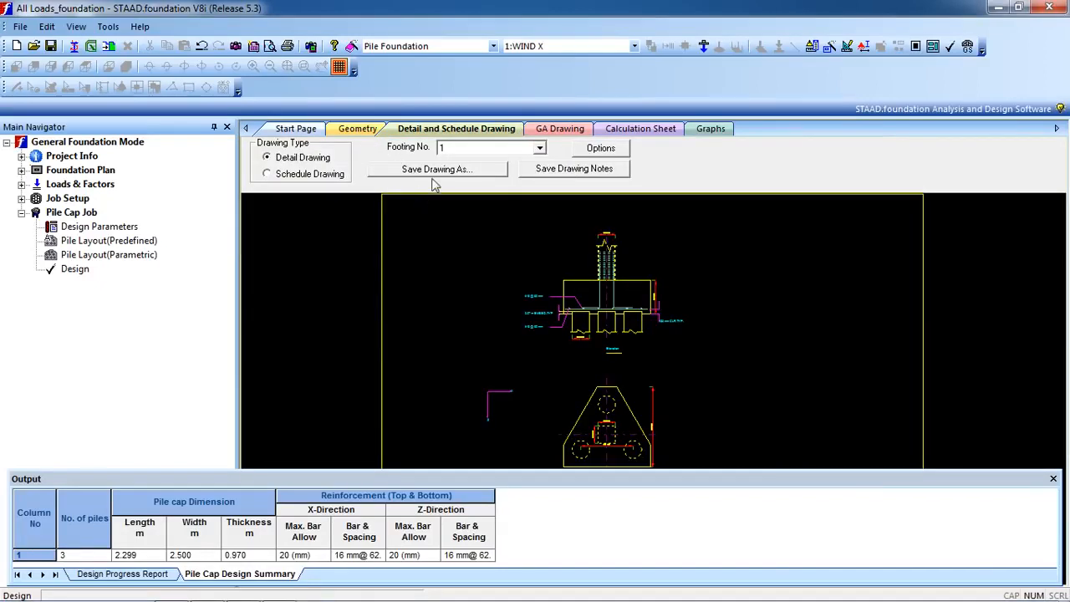
# Start saving the detail drawing of footing 1 to a file and dismiss the save dialog
pyautogui.click(433, 171)
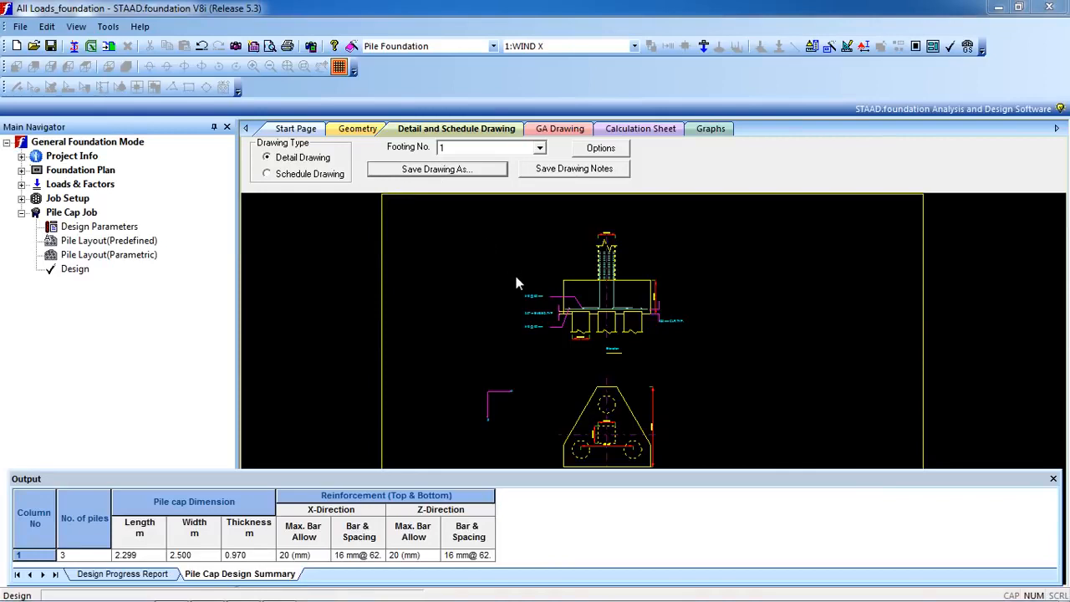
pyautogui.click(593, 389)
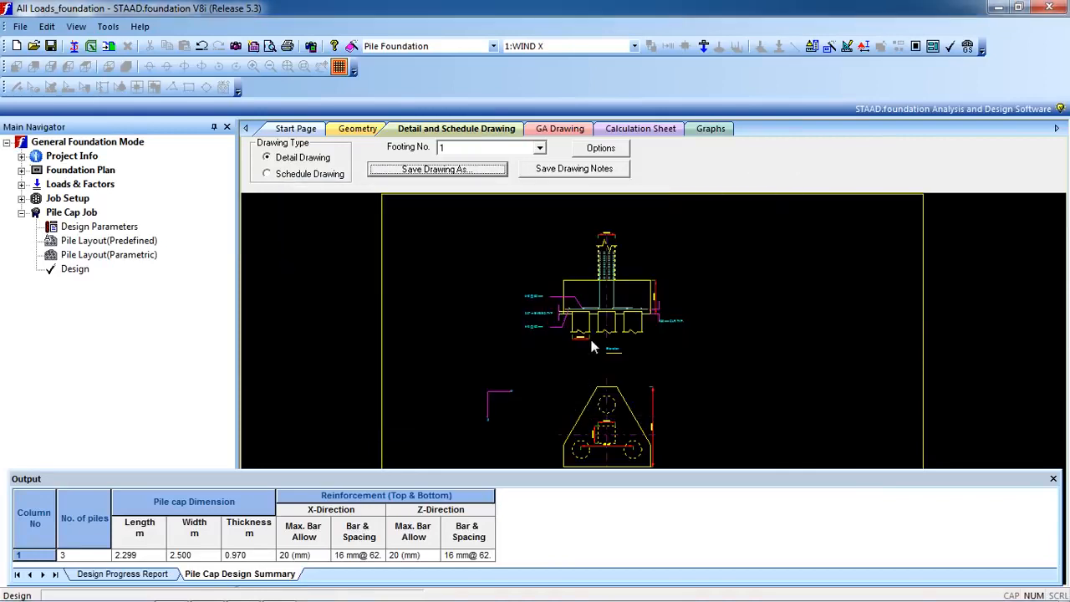
pyautogui.click(565, 331)
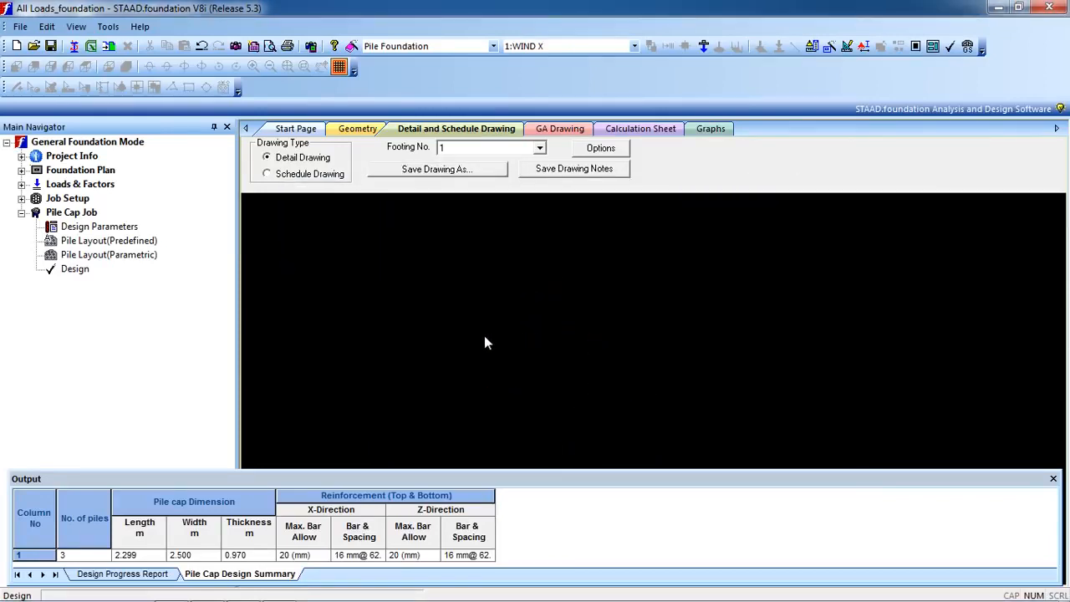